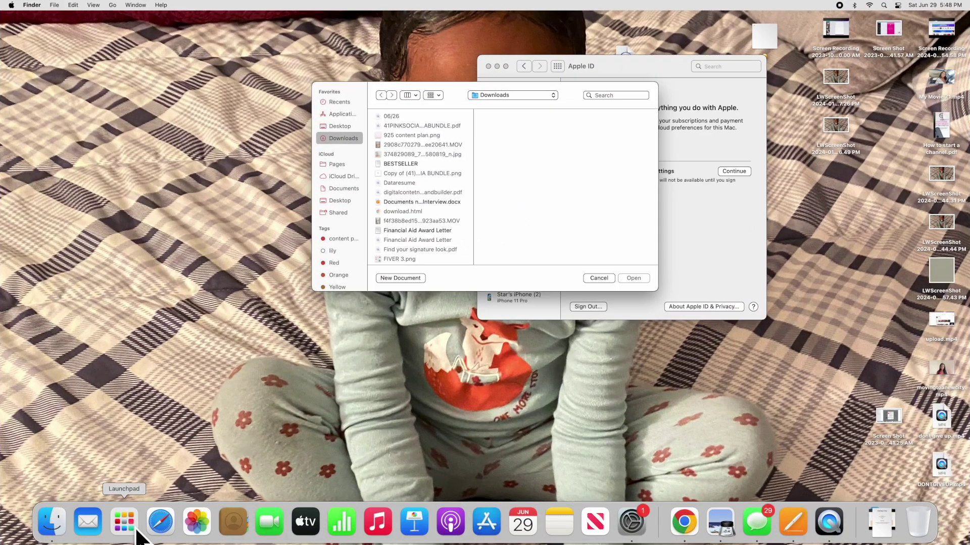
Launch iMovie from Launchpad
{"action": "left_click", "coordinate": [426, 397]}
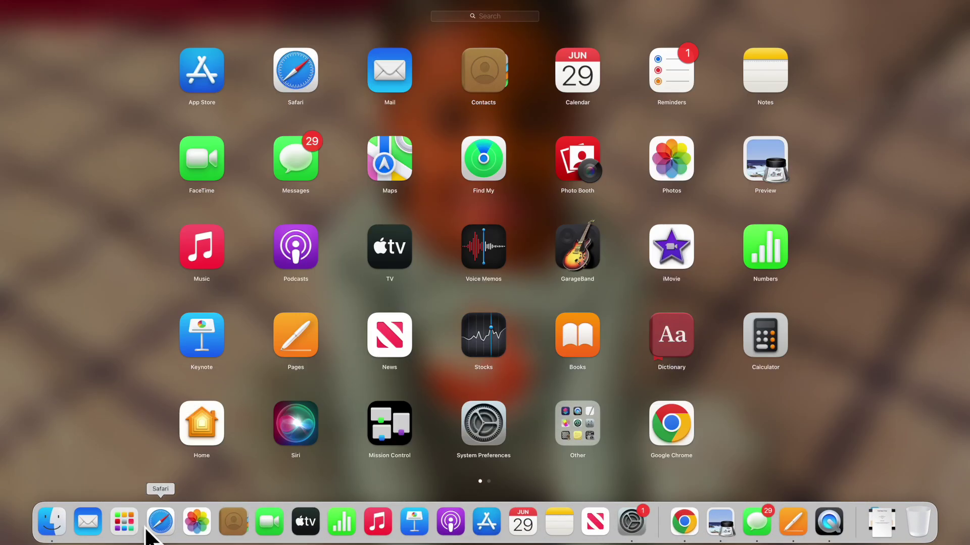
{"action": "left_click", "coordinate": [686, 263]}
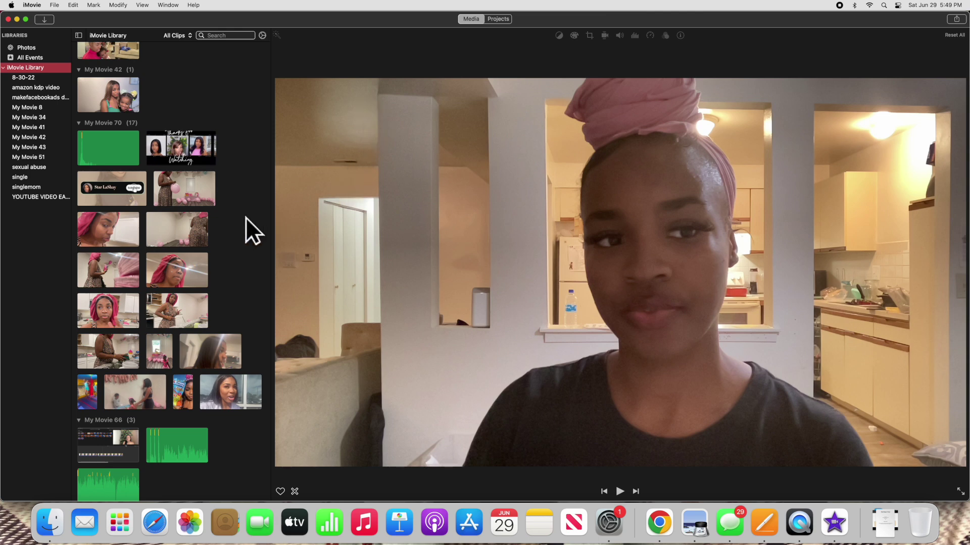
Scroll the media browser and look through several library events, including amazon kdp video and My Movie
{"action": "scroll", "coordinate": [175, 232], "scroll_direction": "up", "scroll_amount": 15}
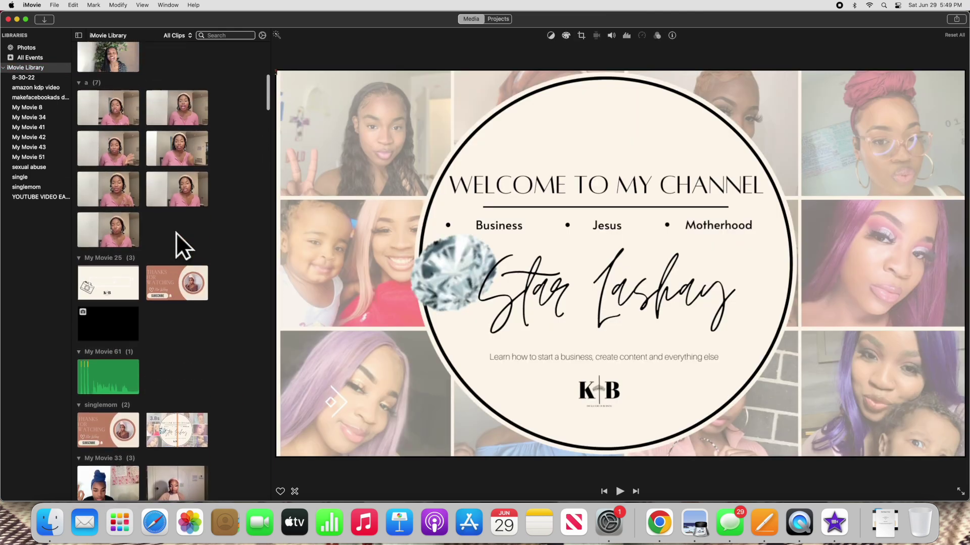
{"action": "scroll", "coordinate": [175, 232], "scroll_direction": "down", "scroll_amount": 20}
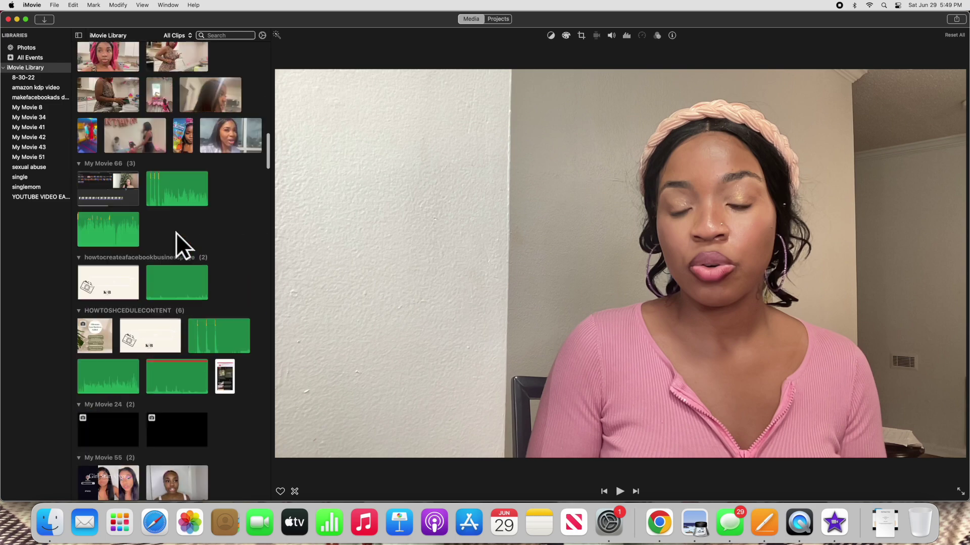
{"action": "scroll", "coordinate": [176, 233], "scroll_direction": "down", "scroll_amount": 20}
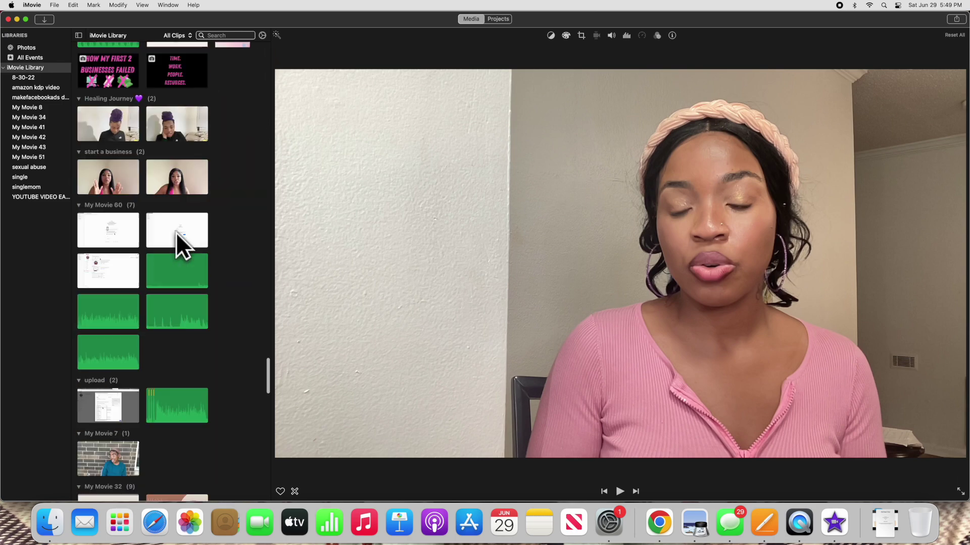
{"action": "scroll", "coordinate": [176, 232], "scroll_direction": "down", "scroll_amount": 5}
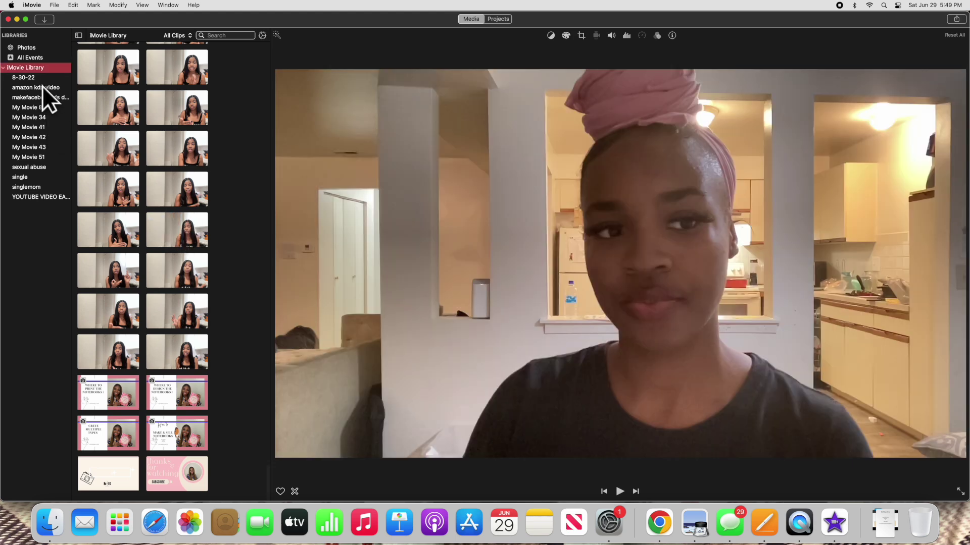
{"action": "left_click", "coordinate": [41, 87]}
{"action": "left_click", "coordinate": [36, 98]}
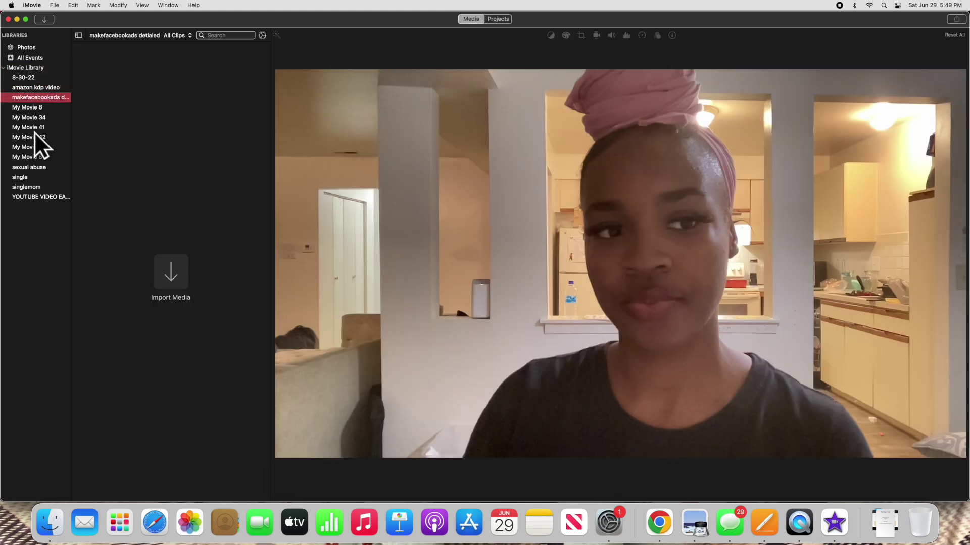
{"action": "left_click", "coordinate": [34, 136]}
{"action": "left_click", "coordinate": [29, 167]}
Show the Photos library media, then All Events, then switch to the Projects browser
{"action": "left_click", "coordinate": [34, 48]}
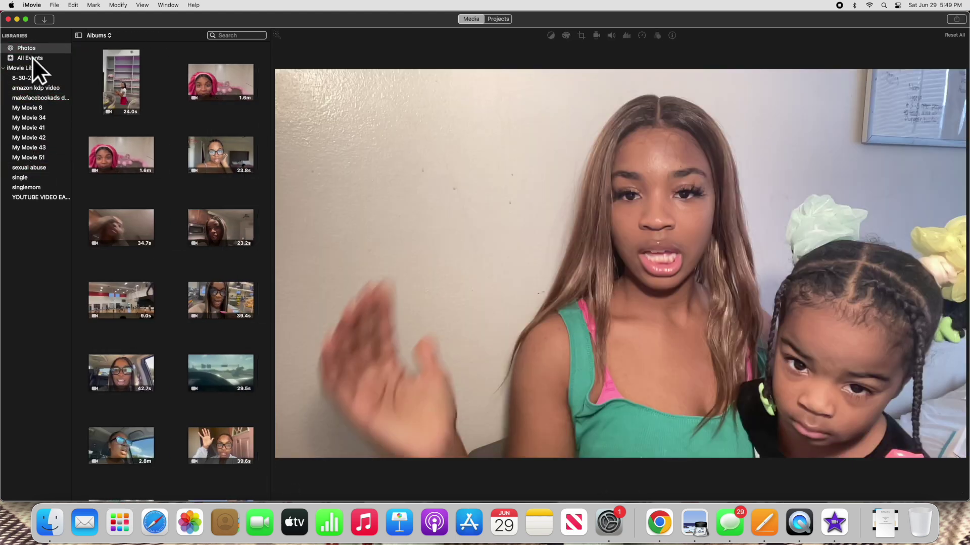
{"action": "left_click", "coordinate": [32, 57]}
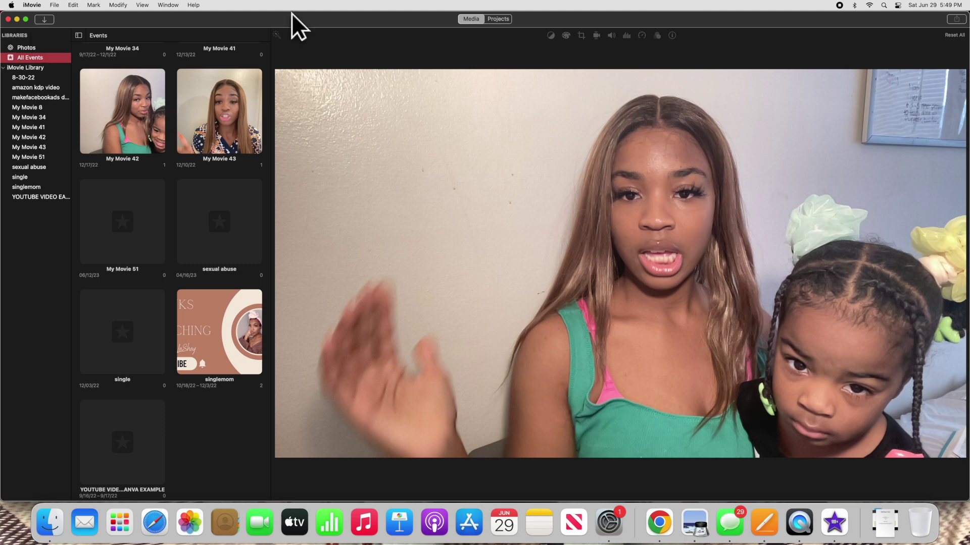
{"action": "left_click", "coordinate": [497, 19]}
Create a new Movie project, My Movie 72
{"action": "left_click", "coordinate": [90, 135]}
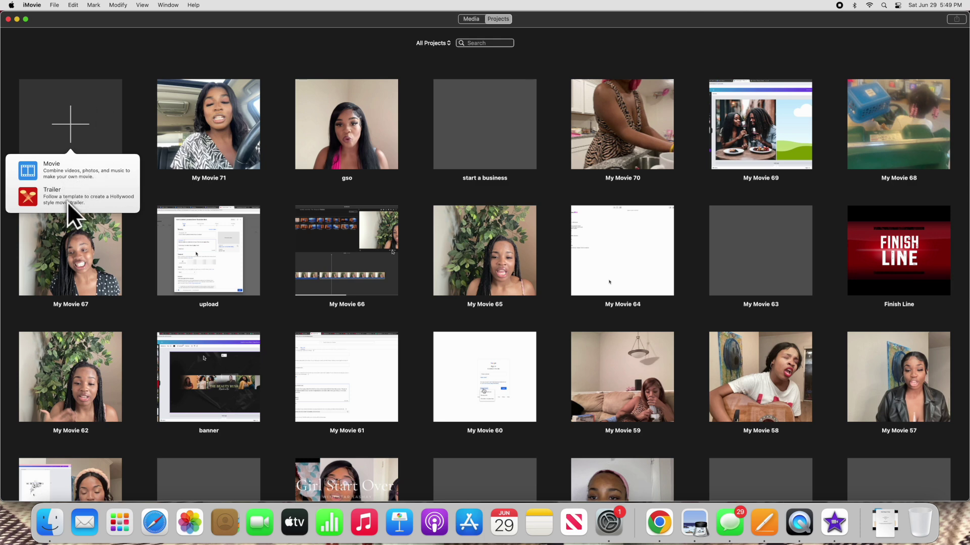
{"action": "left_click", "coordinate": [83, 171]}
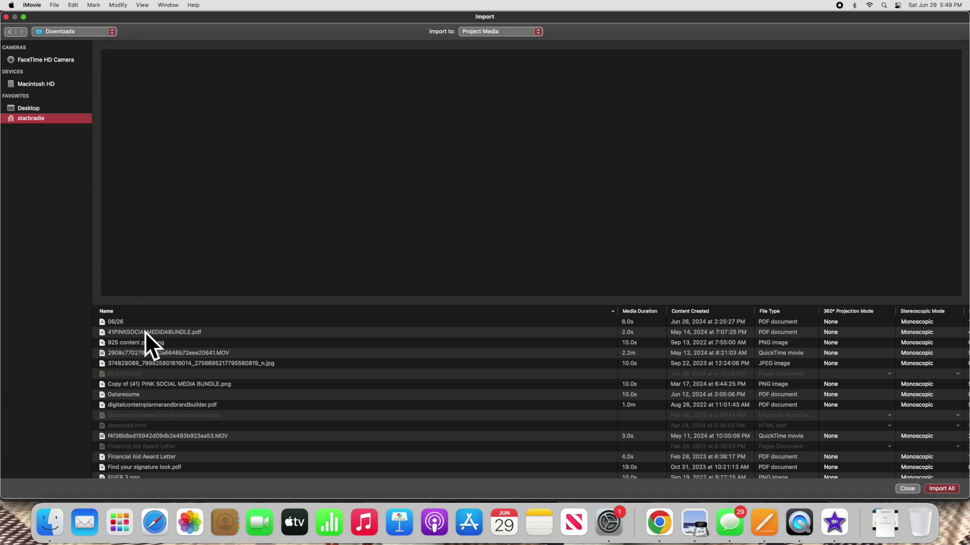
Sort the Downloads files by Content Created and select IMG_6107.MOV
{"action": "scroll", "coordinate": [144, 333], "scroll_direction": "down", "scroll_amount": 8}
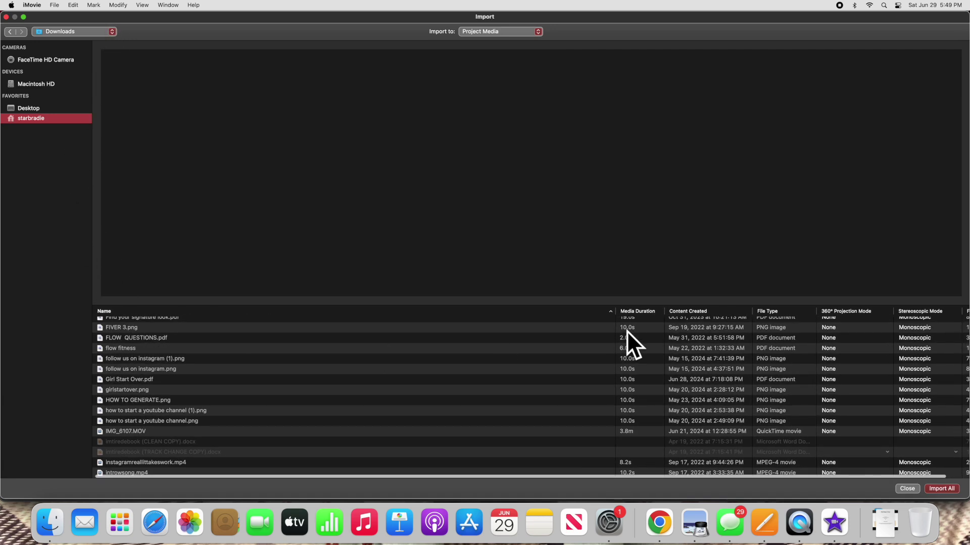
{"action": "left_click", "coordinate": [724, 311]}
{"action": "scroll", "coordinate": [705, 337], "scroll_direction": "down", "scroll_amount": 5}
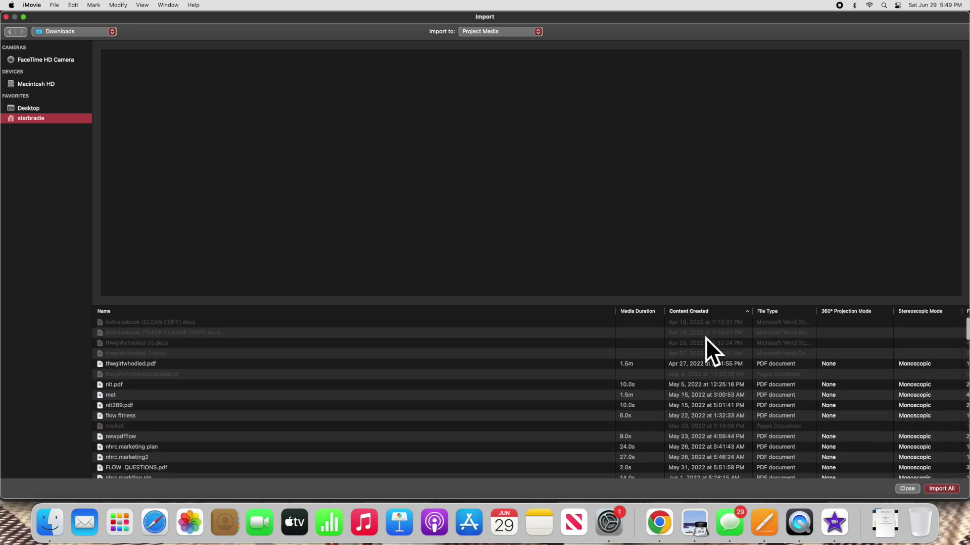
{"action": "scroll", "coordinate": [708, 339], "scroll_direction": "down", "scroll_amount": 5}
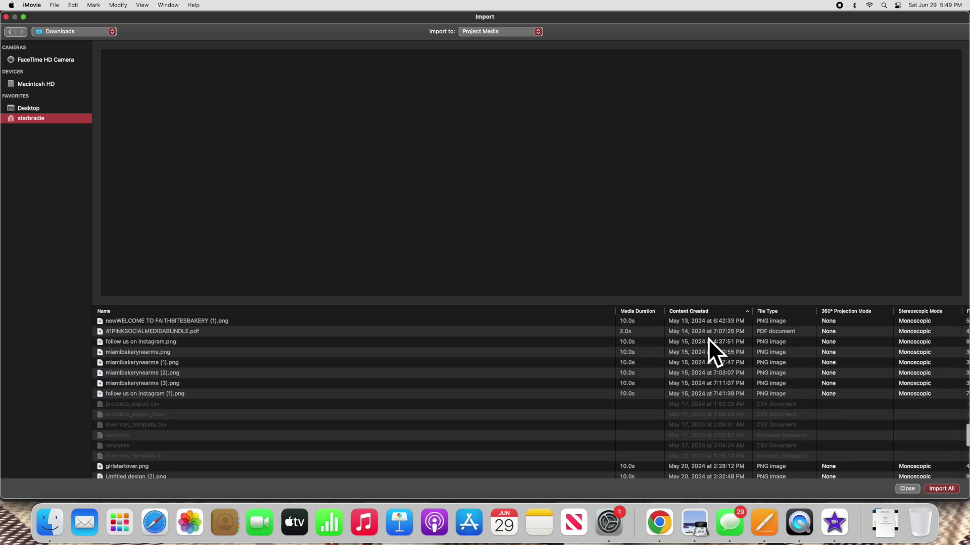
{"action": "scroll", "coordinate": [708, 338], "scroll_direction": "down", "scroll_amount": 15}
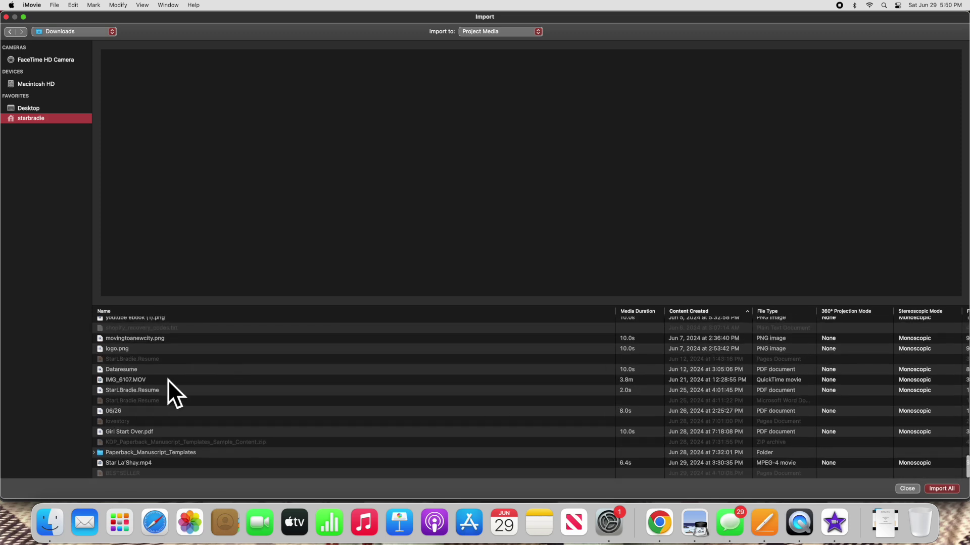
{"action": "left_click", "coordinate": [167, 380]}
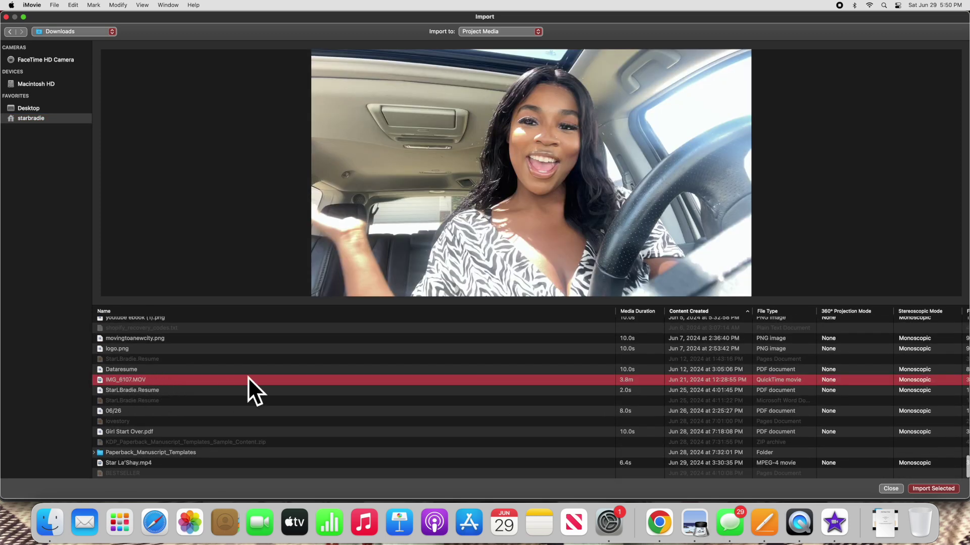
Import IMG_6107.MOV, then browse My Movie 72, All Events, 8-30-22 and the whole iMovie Library
{"action": "left_click", "coordinate": [925, 489]}
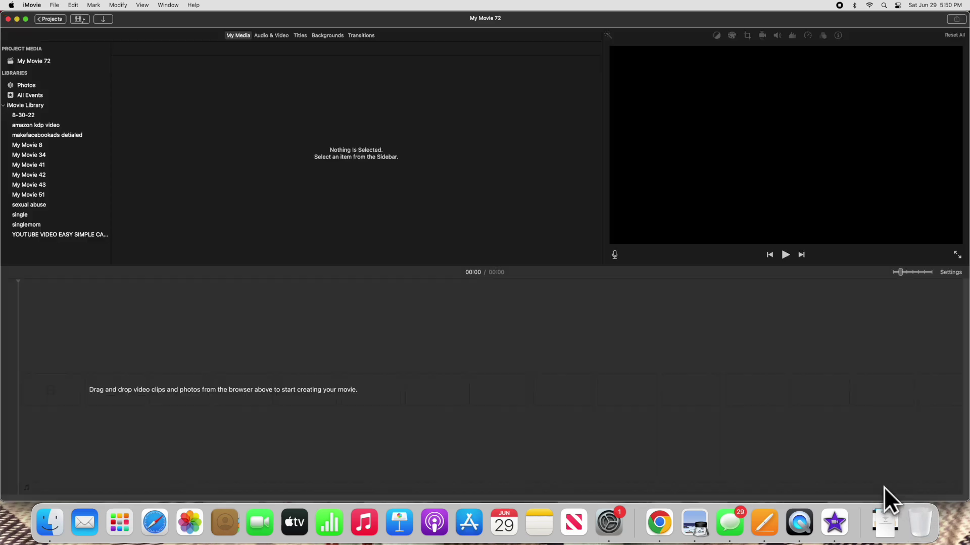
{"action": "left_click", "coordinate": [58, 60]}
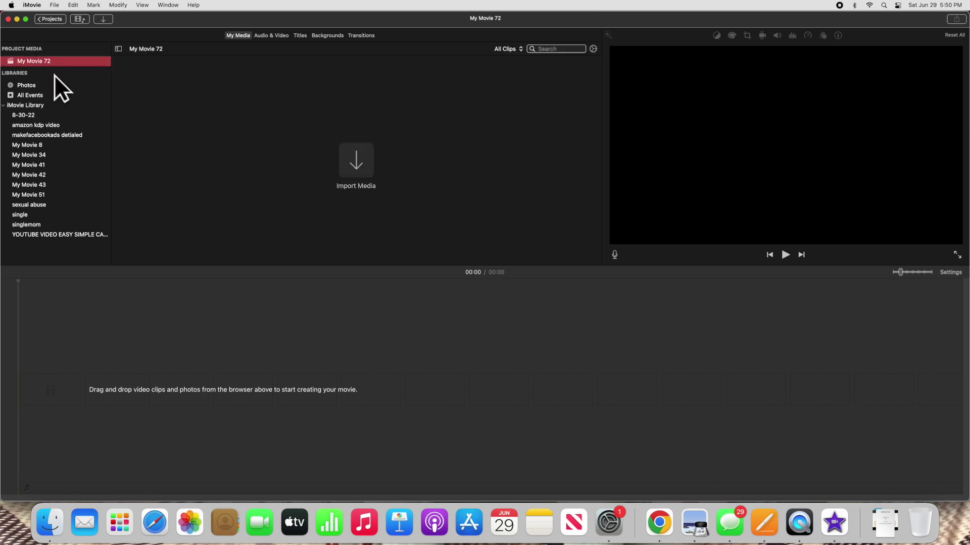
{"action": "left_click", "coordinate": [53, 94]}
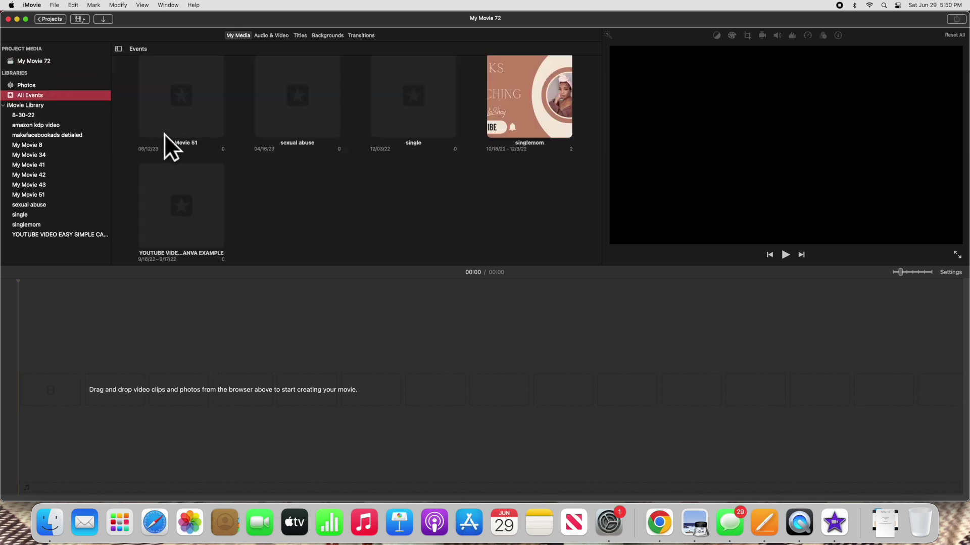
{"action": "scroll", "coordinate": [163, 133], "scroll_direction": "up", "scroll_amount": 10}
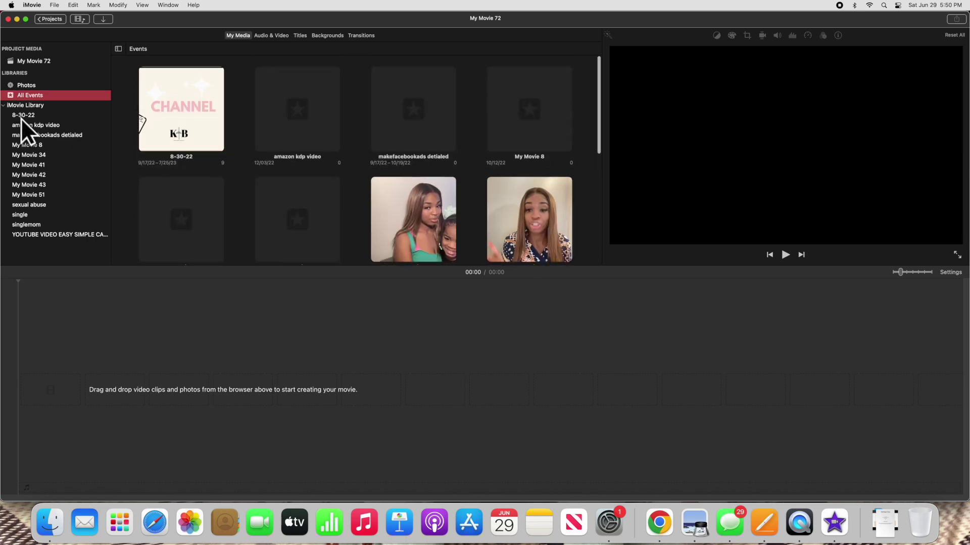
{"action": "left_click", "coordinate": [22, 113]}
{"action": "left_click", "coordinate": [27, 105]}
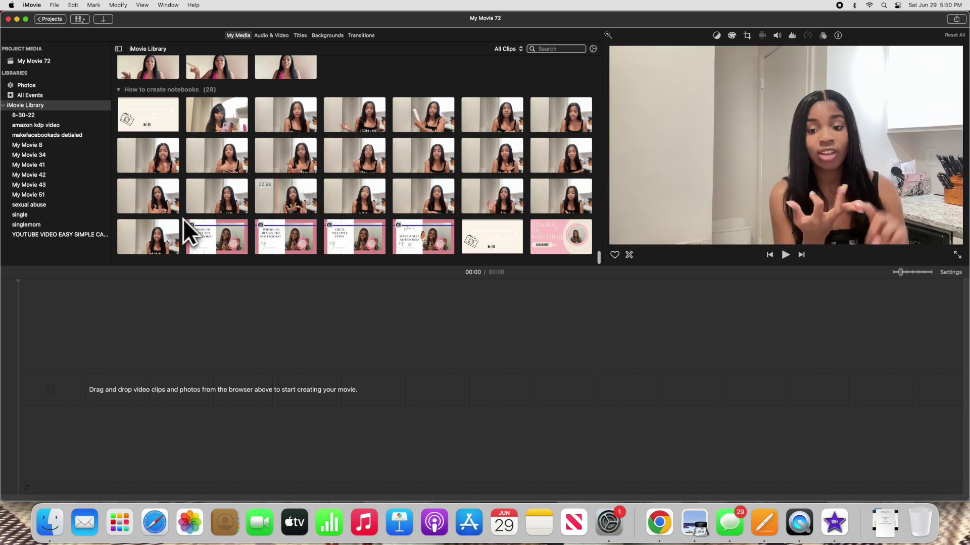
Preview the 15.9-second notebook clip with the volume raised
{"action": "left_click", "coordinate": [135, 228]}
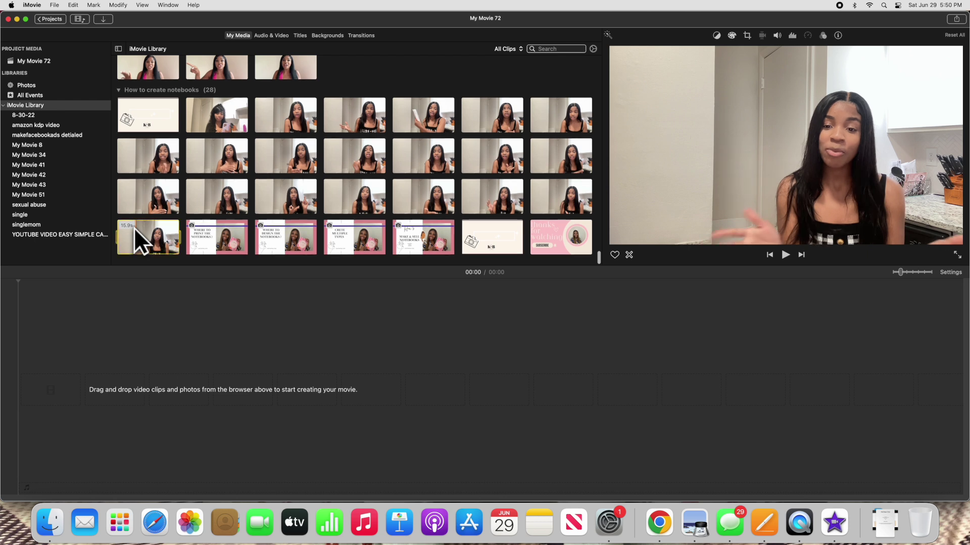
{"action": "left_click", "coordinate": [787, 254]}
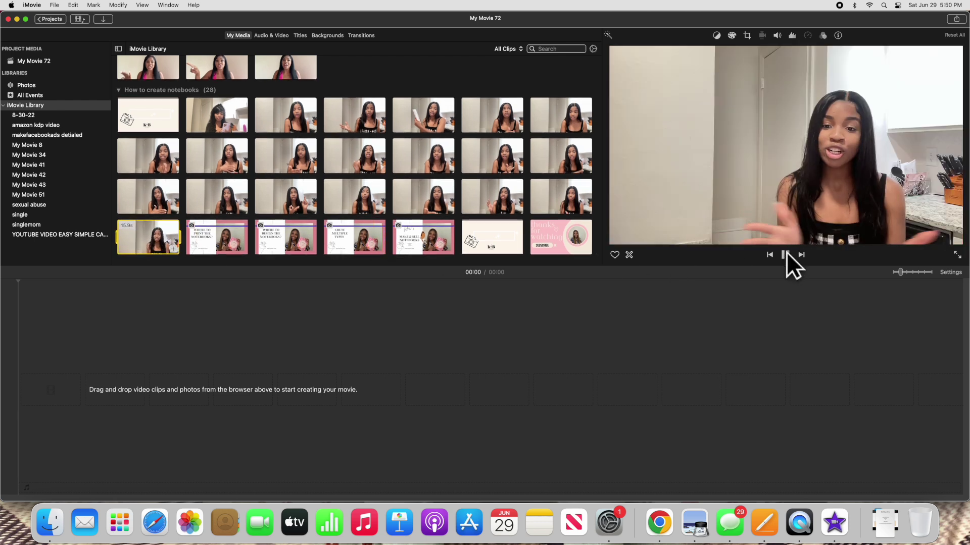
{"action": "key", "text": "XF86AudioRaiseVolume"}
{"action": "key", "text": "XF86AudioRaiseVolume"}
{"action": "key", "text": "XF86AudioRaiseVolume"}
{"action": "key", "text": "XF86AudioRaiseVolume"}
{"action": "key", "text": "XF86AudioRaiseVolume"}
{"action": "key", "text": "XF86AudioRaiseVolume"}
{"action": "key", "text": "XF86AudioRaiseVolume"}
{"action": "key", "text": "XF86AudioRaiseVolume"}
{"action": "key", "text": "XF86AudioRaiseVolume"}
{"action": "key", "text": "XF86AudioRaiseVolume"}
{"action": "key", "text": "XF86AudioRaiseVolume"}
{"action": "key", "text": "XF86AudioRaiseVolume"}
{"action": "key", "text": "XF86AudioRaiseVolume"}
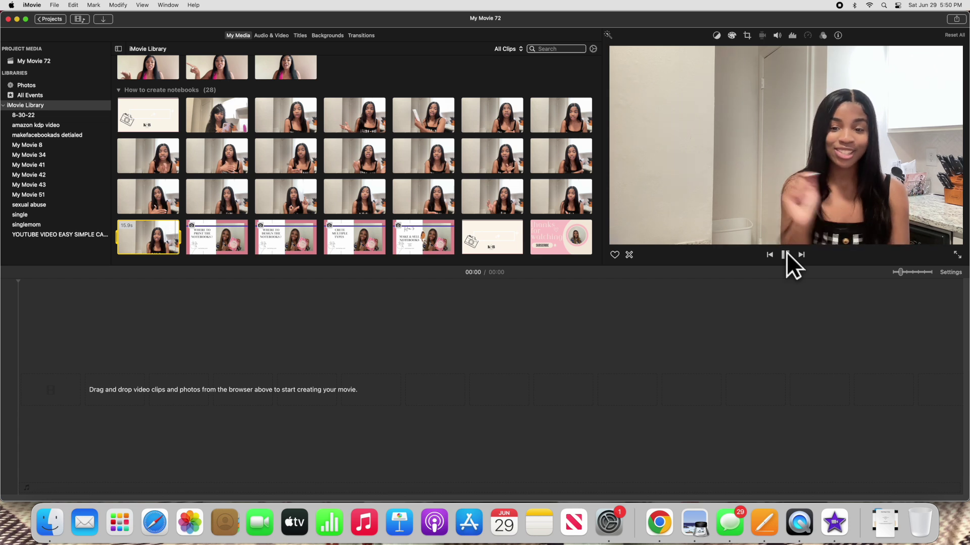
Add the 15.9-second and 15.6-second clips to the movie timeline
{"action": "left_click", "coordinate": [786, 254]}
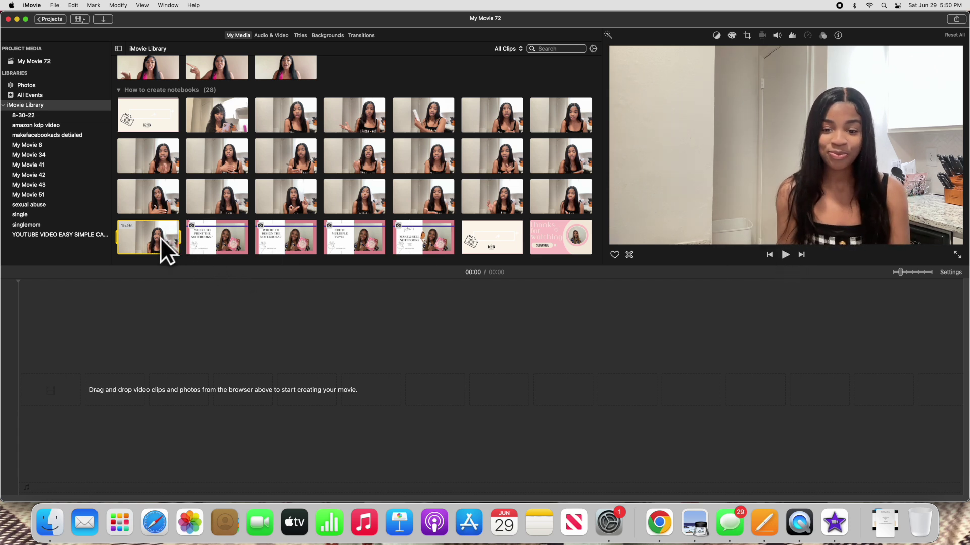
{"action": "left_click_drag", "start_coordinate": [162, 235], "coordinate": [37, 388]}
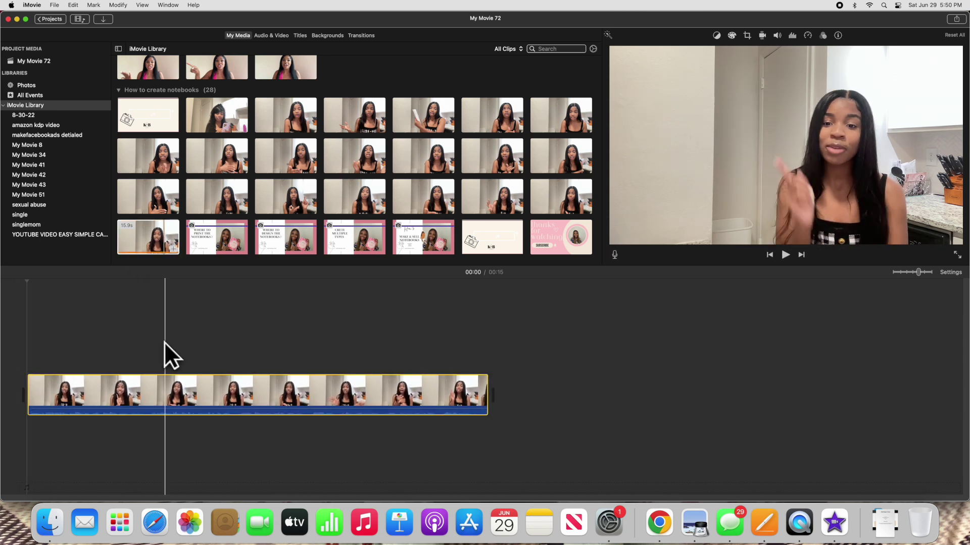
{"action": "left_click", "coordinate": [541, 205]}
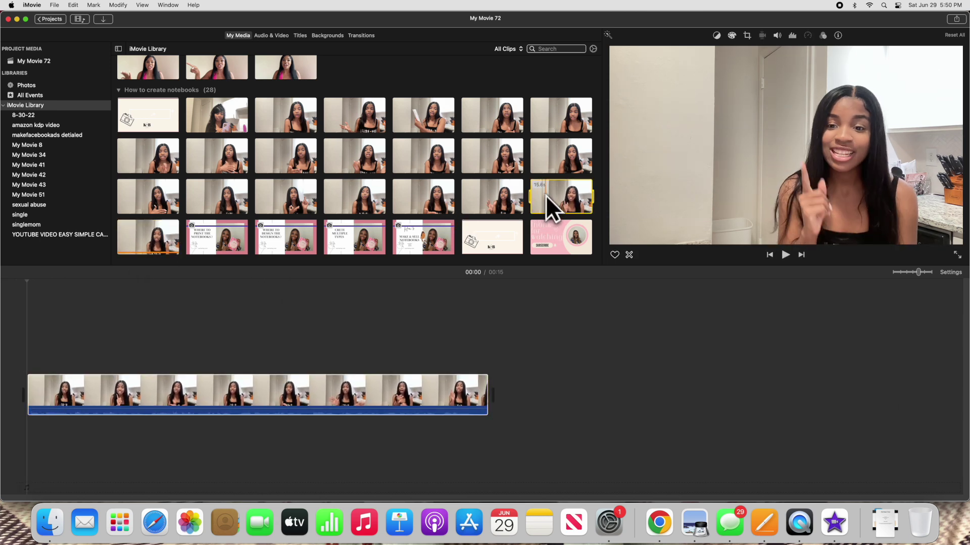
{"action": "left_click_drag", "start_coordinate": [572, 198], "coordinate": [507, 375]}
{"action": "scroll", "coordinate": [508, 375], "scroll_direction": "right", "scroll_amount": 5}
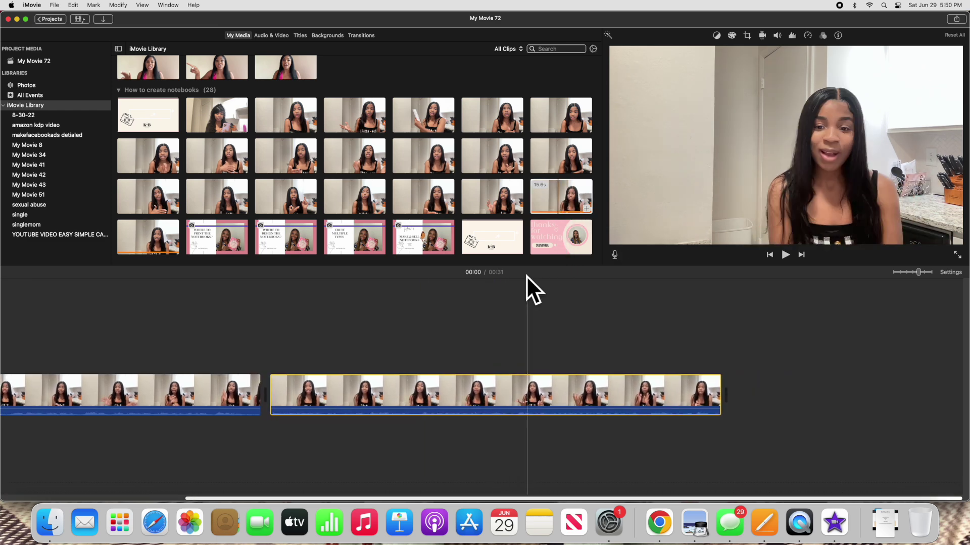
Append the 1.2-minute, 36-second and 19.5-second clips to the movie's end
{"action": "left_click", "coordinate": [472, 189]}
{"action": "left_click_drag", "start_coordinate": [472, 190], "coordinate": [751, 390]}
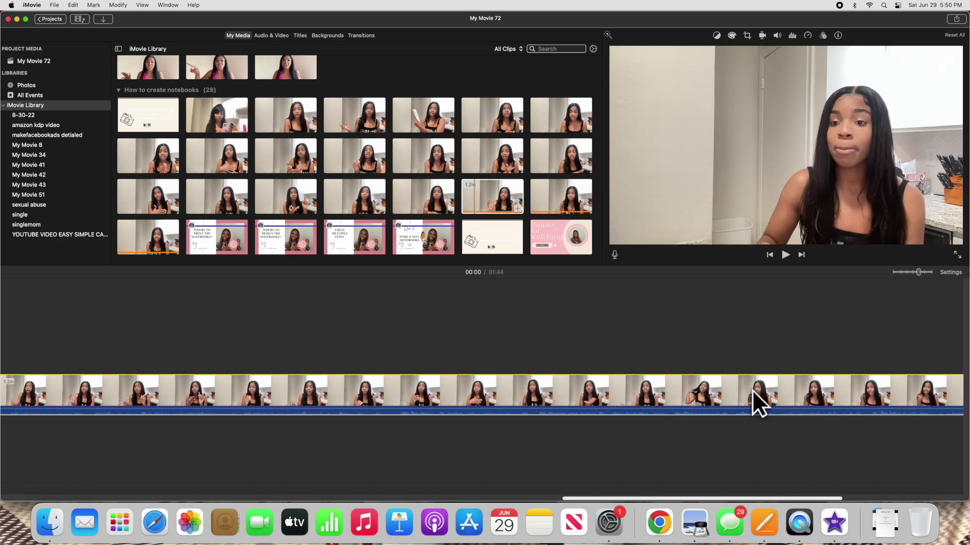
{"action": "left_click", "coordinate": [424, 194]}
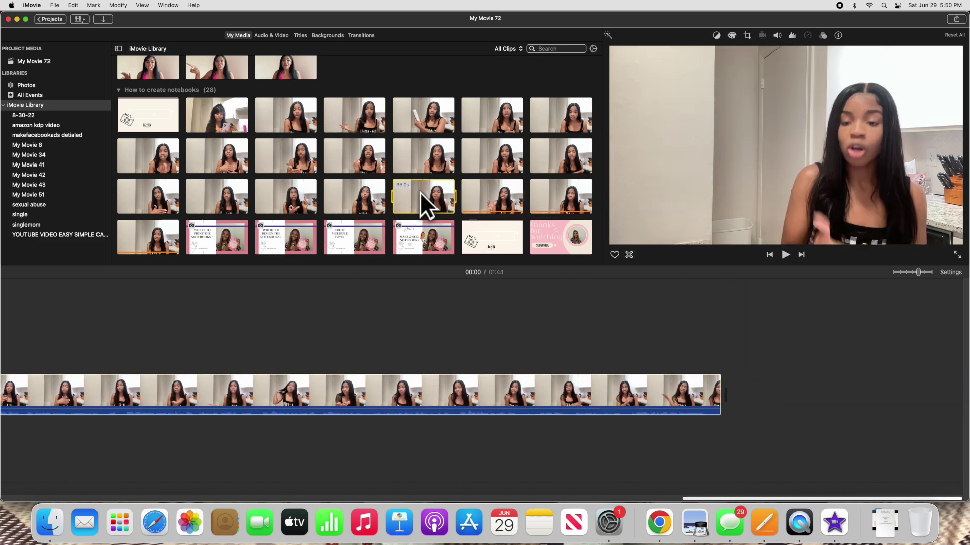
{"action": "left_click_drag", "start_coordinate": [411, 191], "coordinate": [739, 399]}
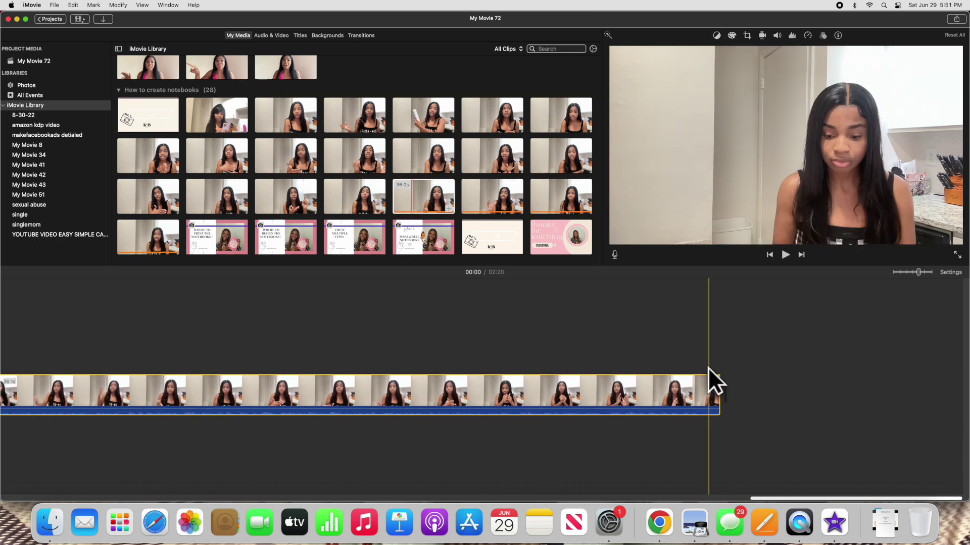
{"action": "left_click_drag", "start_coordinate": [360, 198], "coordinate": [740, 399]}
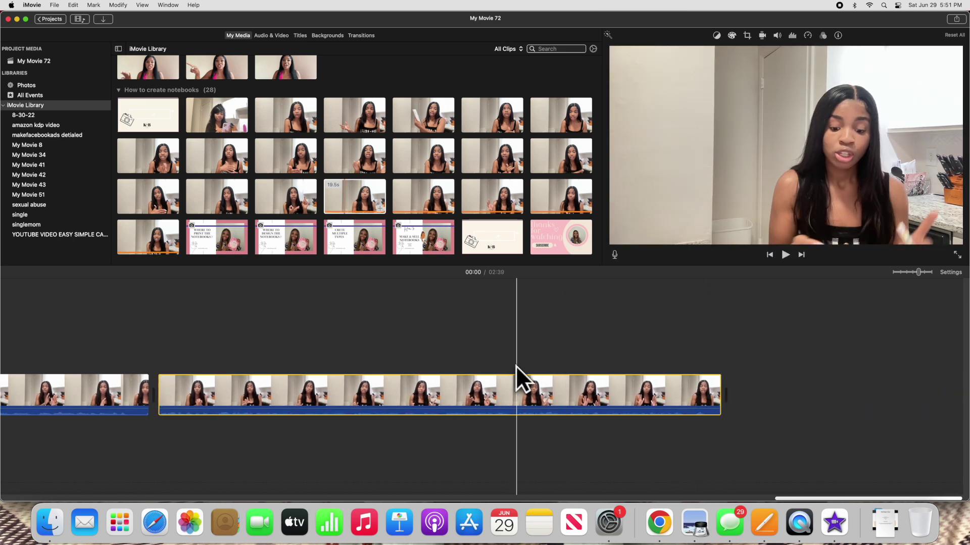
{"action": "scroll", "coordinate": [517, 365], "scroll_direction": "left", "scroll_amount": 15}
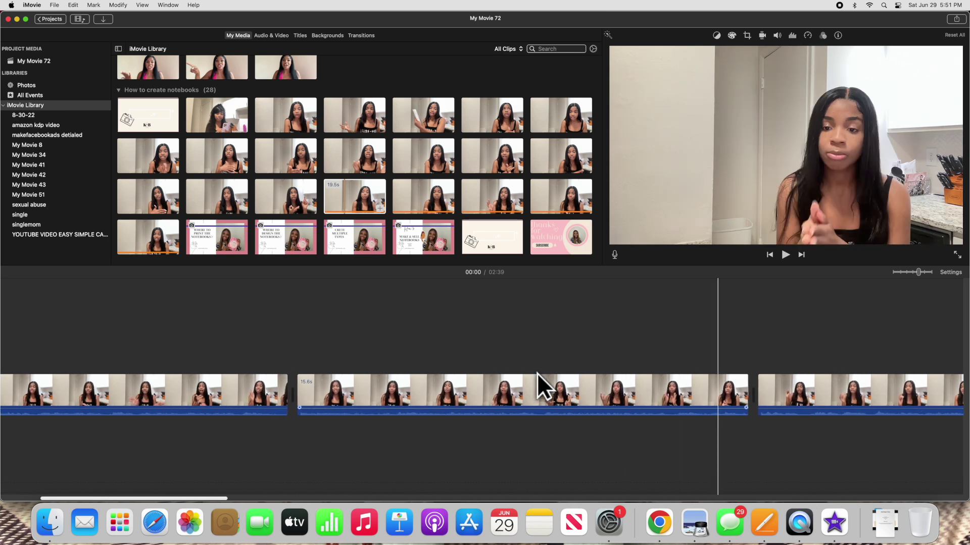
{"action": "scroll", "coordinate": [537, 374], "scroll_direction": "left", "scroll_amount": 5}
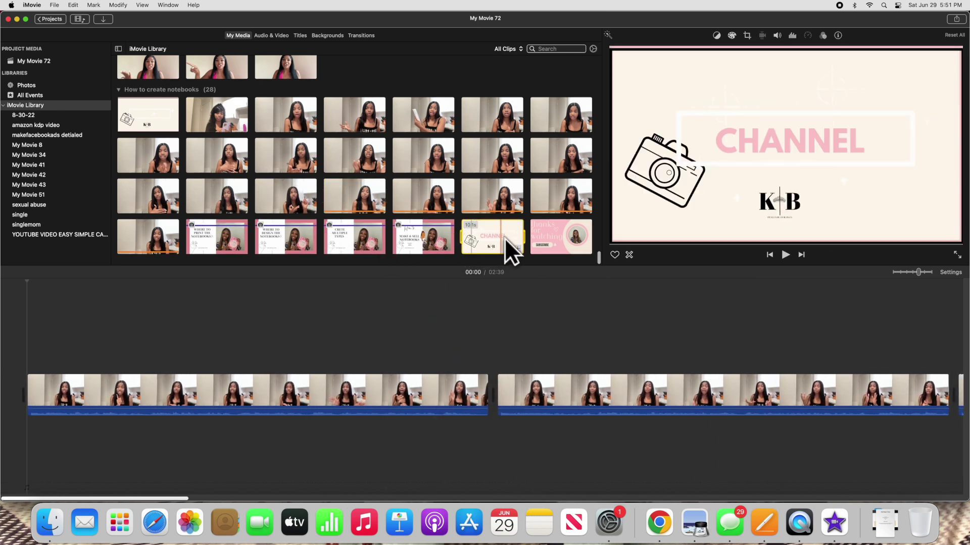
Place the K&B title card clip at the very start of the movie
{"action": "left_click_drag", "start_coordinate": [505, 238], "coordinate": [9, 392]}
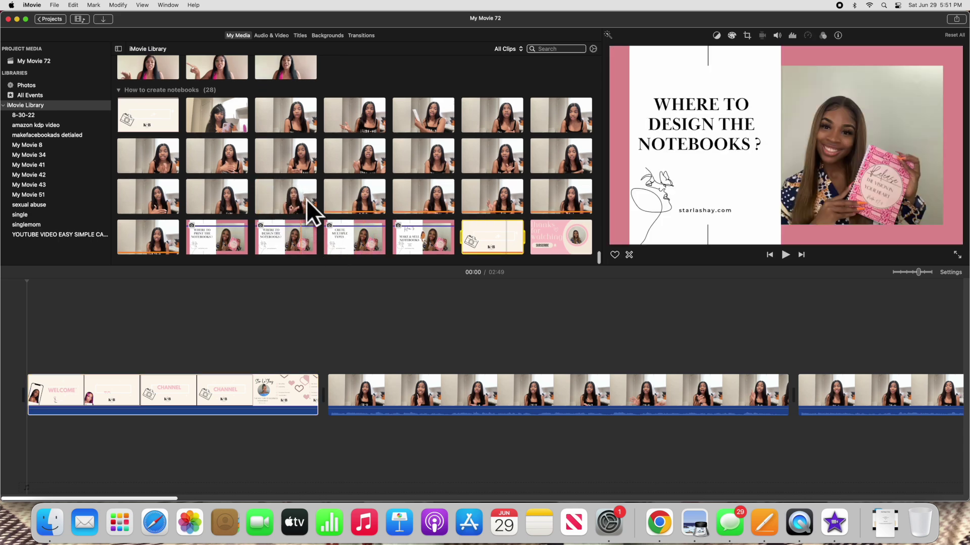
{"action": "scroll", "coordinate": [316, 187], "scroll_direction": "up", "scroll_amount": 2}
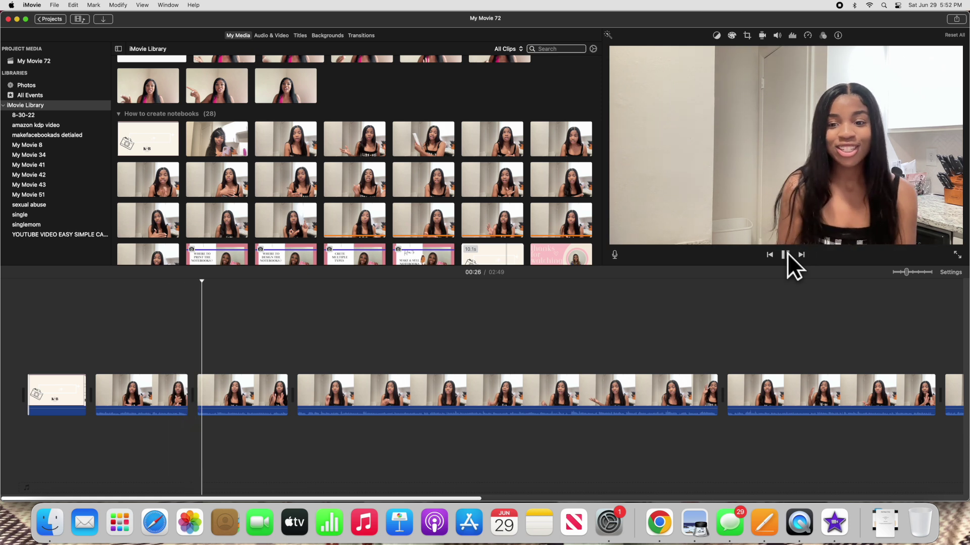
{"action": "left_click", "coordinate": [786, 254]}
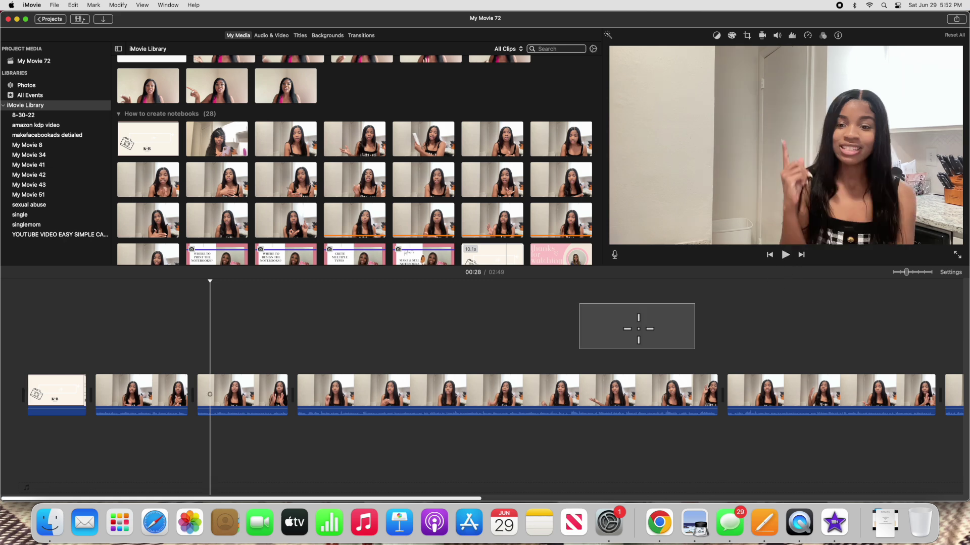
{"action": "left_click", "coordinate": [216, 392]}
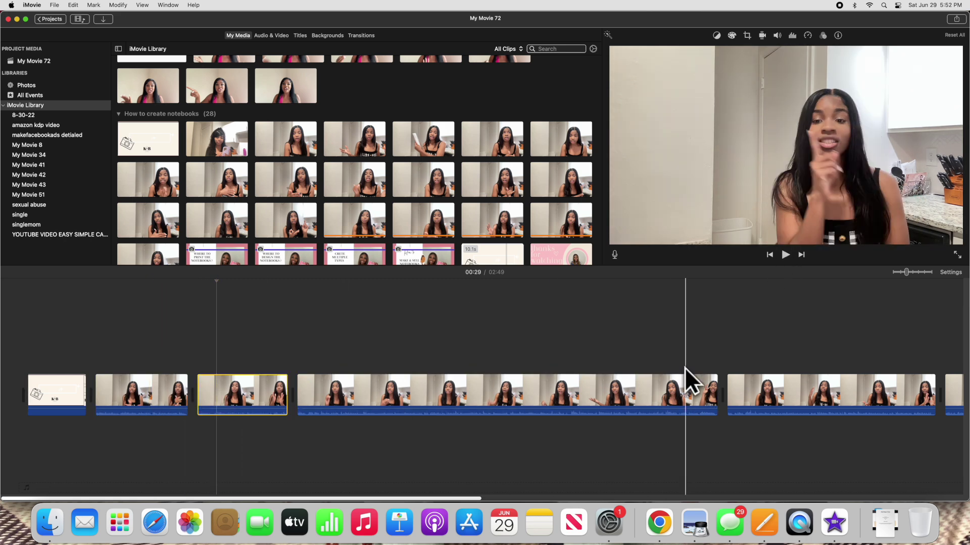
{"action": "left_click", "coordinate": [786, 255]}
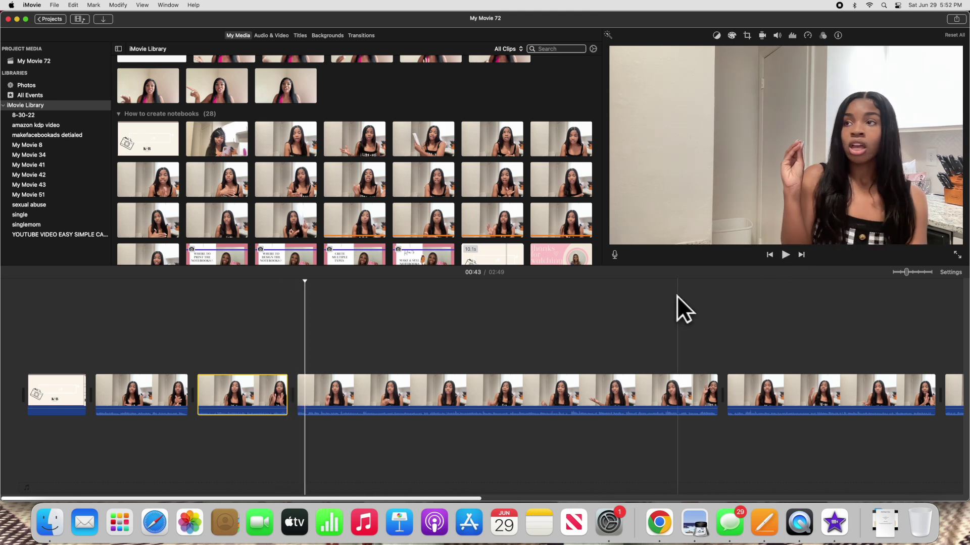
Select the 15.6-second third clip and remove it with Edit > Delete
{"action": "left_click", "coordinate": [241, 384]}
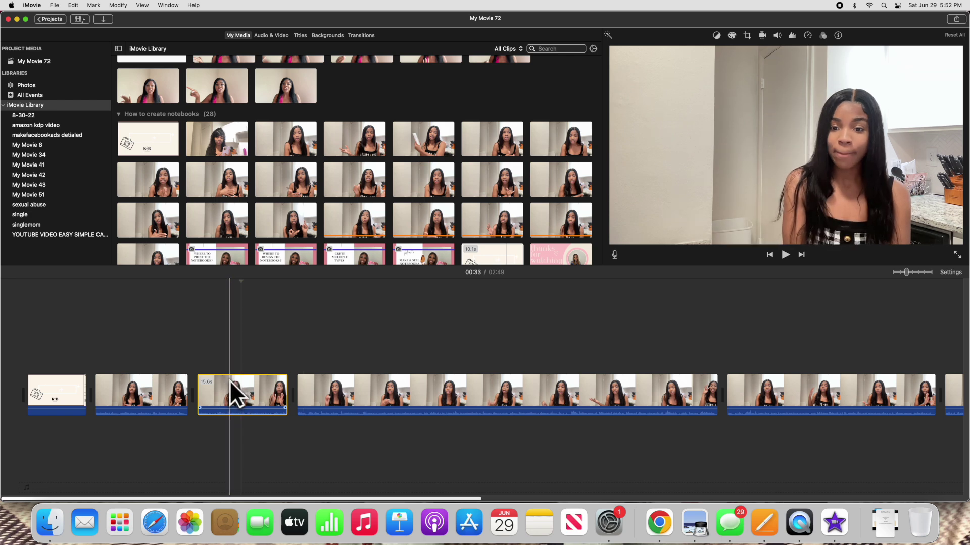
{"action": "left_click", "coordinate": [54, 5]}
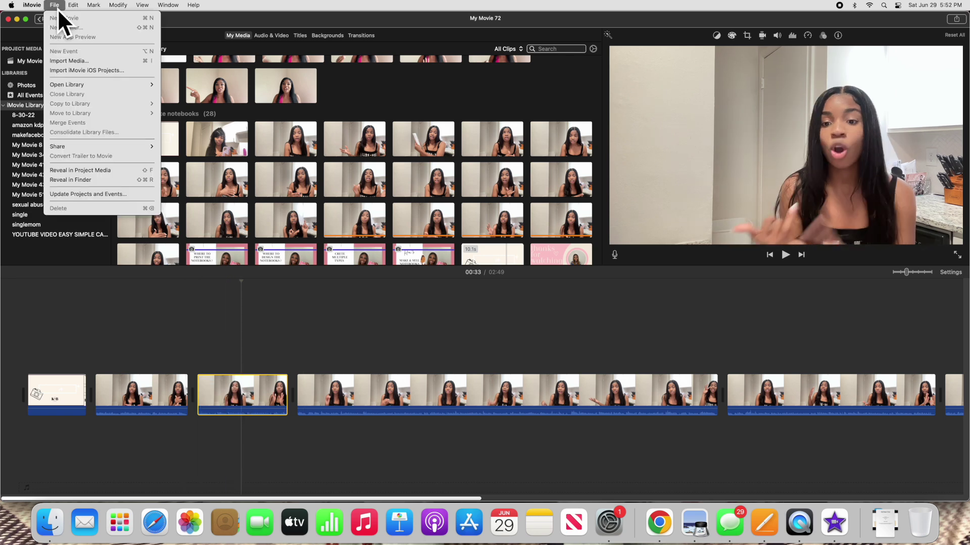
{"action": "mouse_move", "coordinate": [76, 2]}
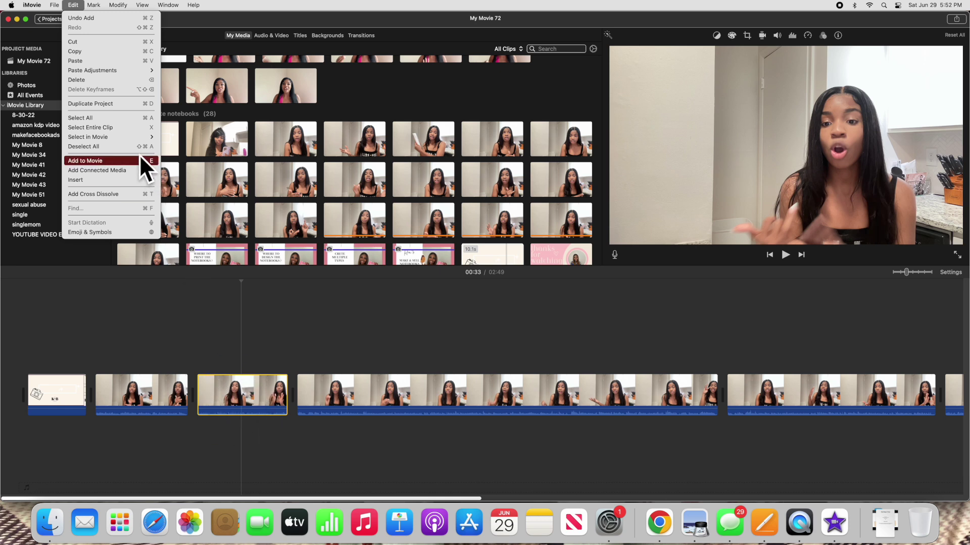
{"action": "left_click", "coordinate": [91, 80]}
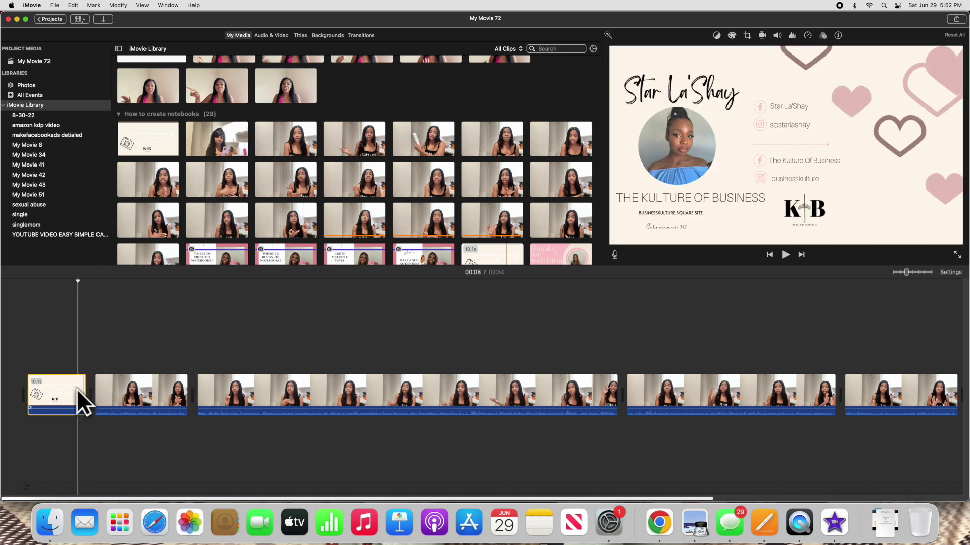
{"action": "left_click", "coordinate": [77, 389]}
{"action": "left_click", "coordinate": [785, 255]}
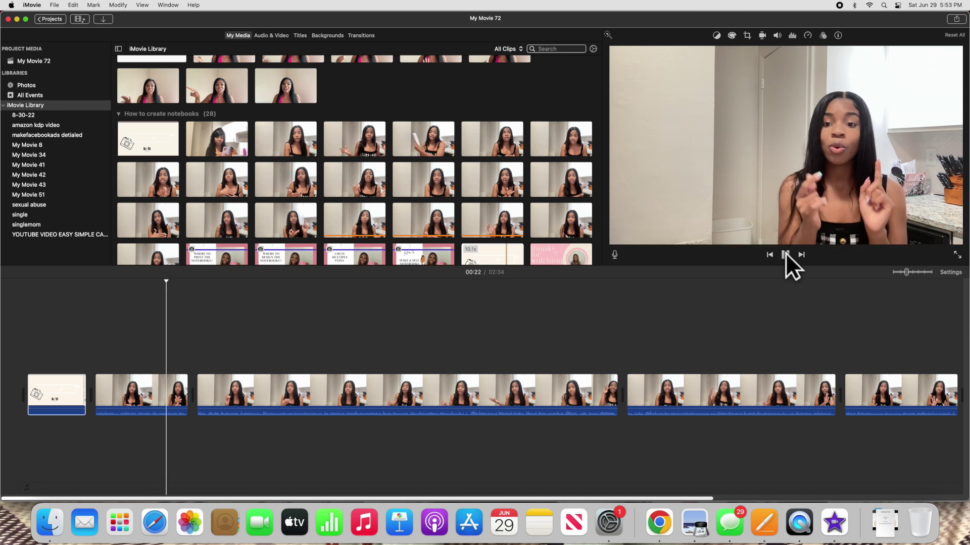
{"action": "left_click", "coordinate": [786, 256]}
{"action": "left_click", "coordinate": [185, 397]}
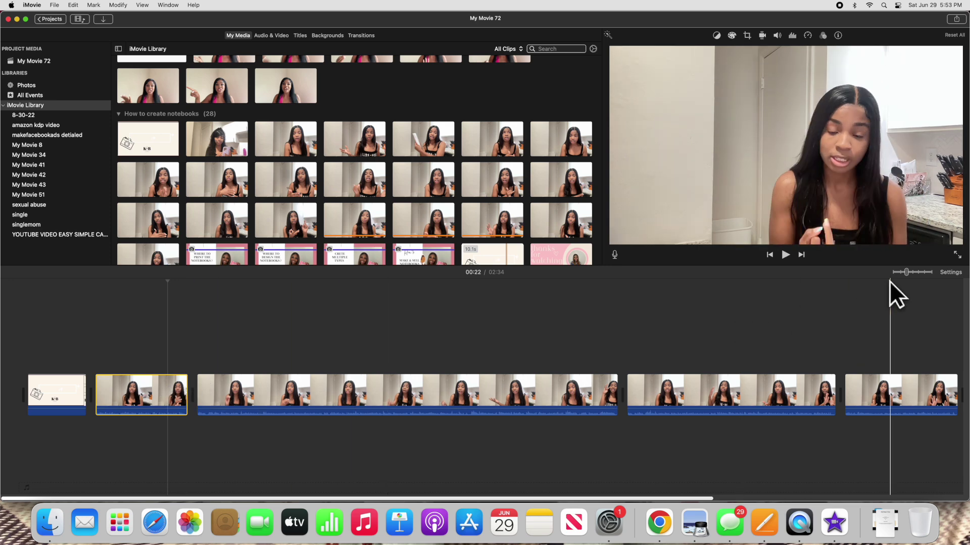
Zoom the timeline, trim the second clip's end to 15.2 seconds, and play back the cut
{"action": "left_click_drag", "start_coordinate": [901, 272], "coordinate": [911, 272]}
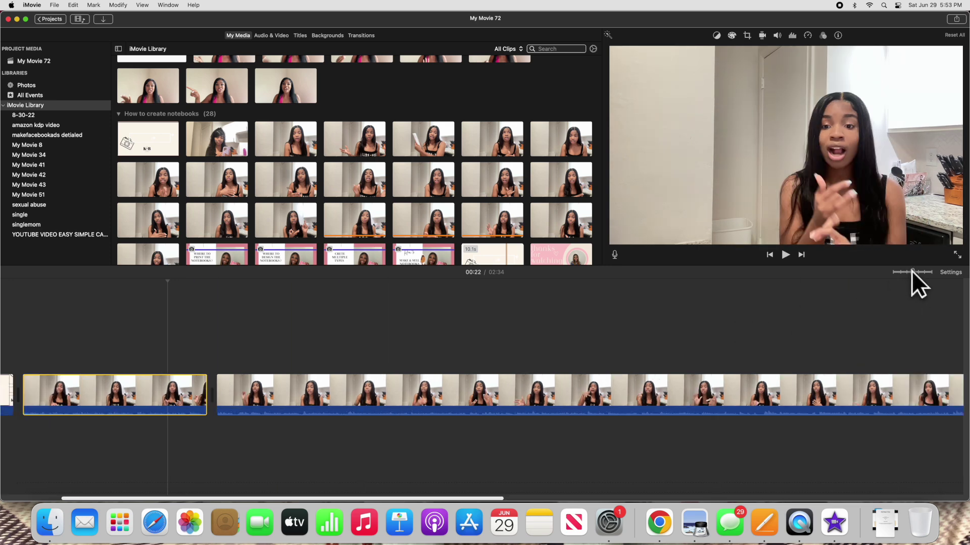
{"action": "scroll", "coordinate": [381, 419], "scroll_direction": "left", "scroll_amount": 5}
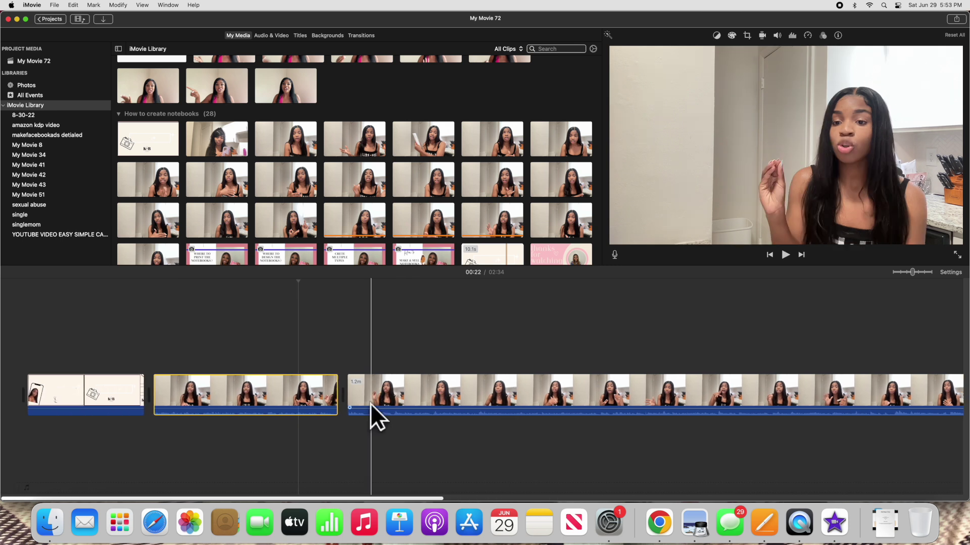
{"action": "left_click_drag", "start_coordinate": [335, 392], "coordinate": [329, 391]}
{"action": "left_click", "coordinate": [285, 387]}
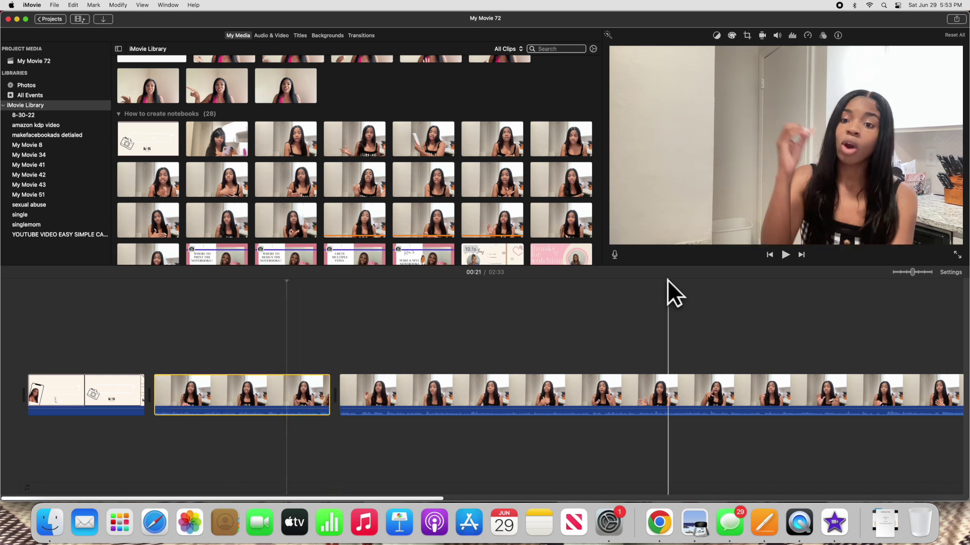
{"action": "left_click", "coordinate": [785, 255]}
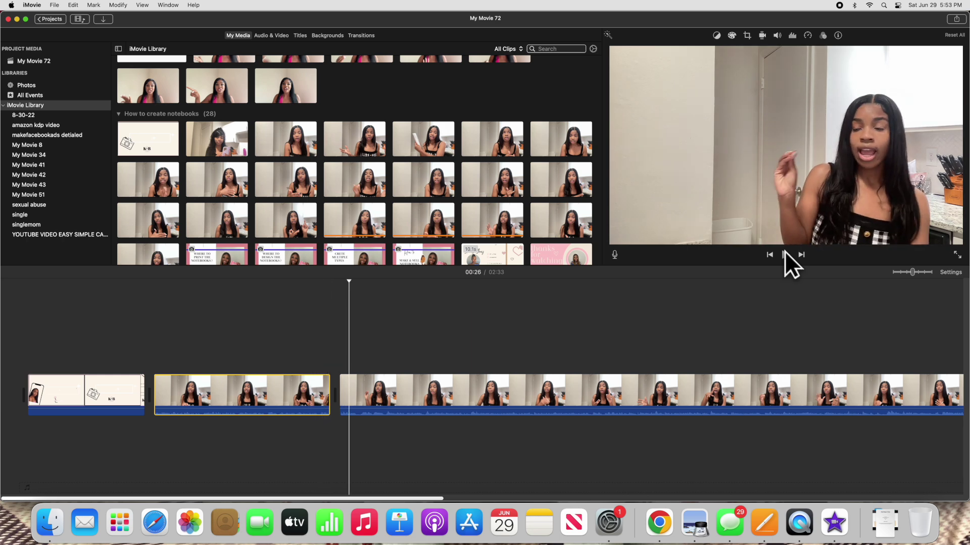
{"action": "left_click", "coordinate": [785, 255]}
{"action": "left_click", "coordinate": [371, 34]}
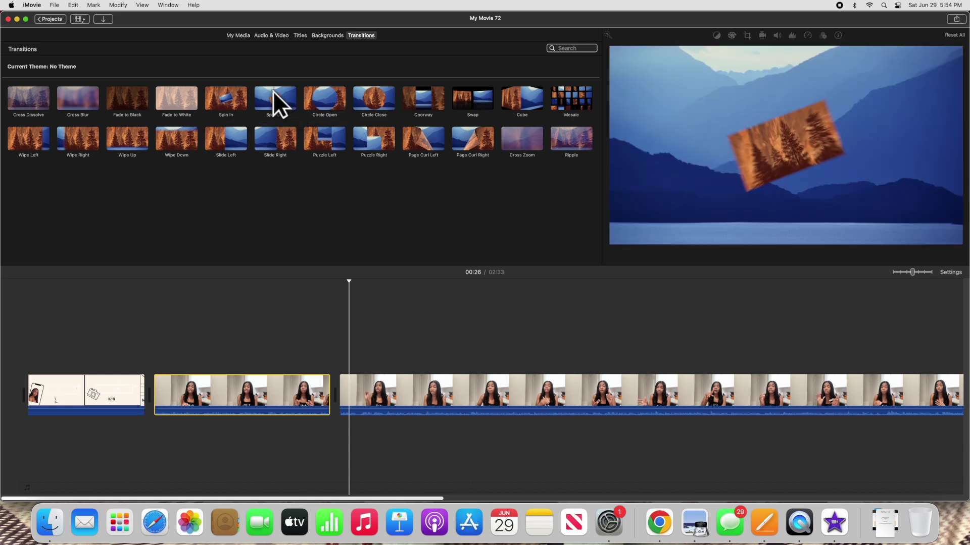
Try a Spin Out transition between clips 2 and 3, preview it, then delete it
{"action": "left_click_drag", "start_coordinate": [274, 101], "coordinate": [318, 391]}
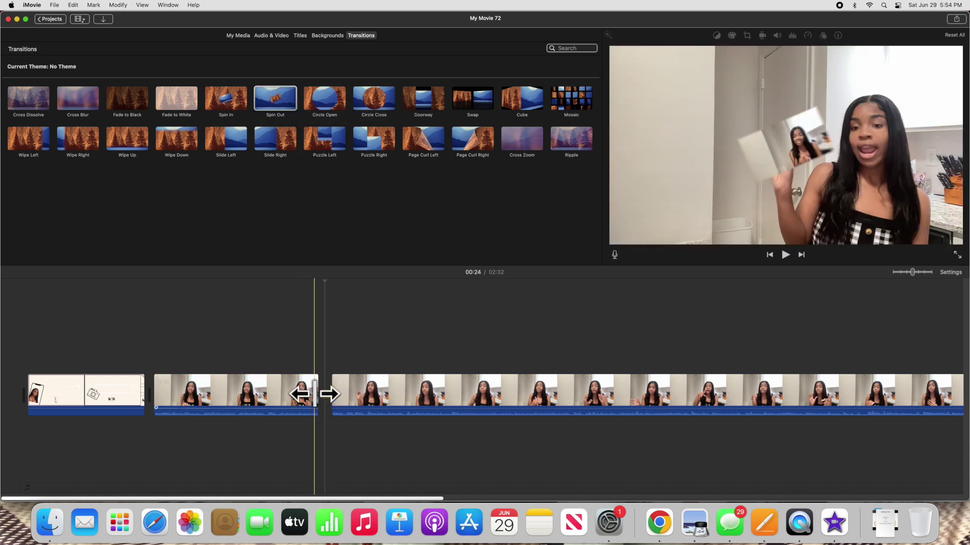
{"action": "left_click", "coordinate": [299, 396]}
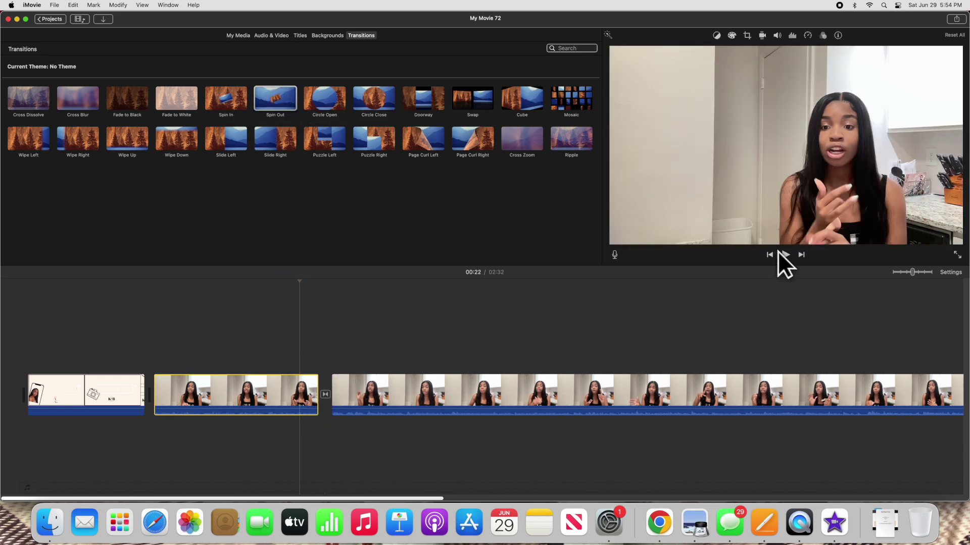
{"action": "left_click", "coordinate": [783, 254]}
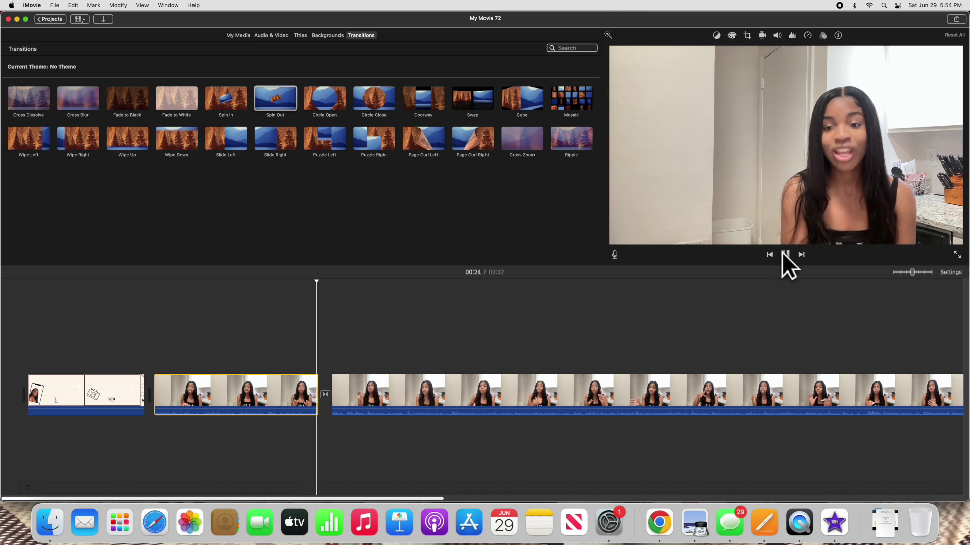
{"action": "left_click", "coordinate": [784, 255]}
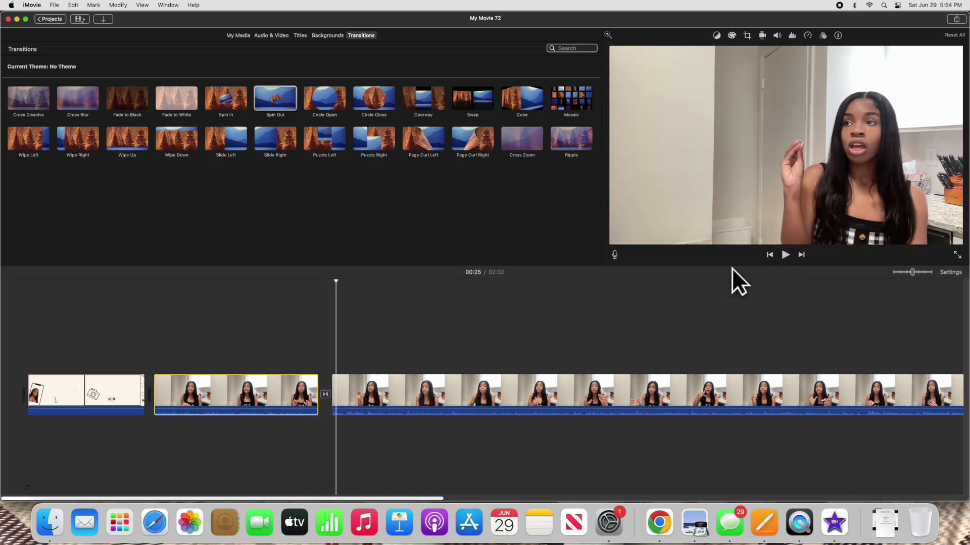
{"action": "left_click", "coordinate": [322, 393]}
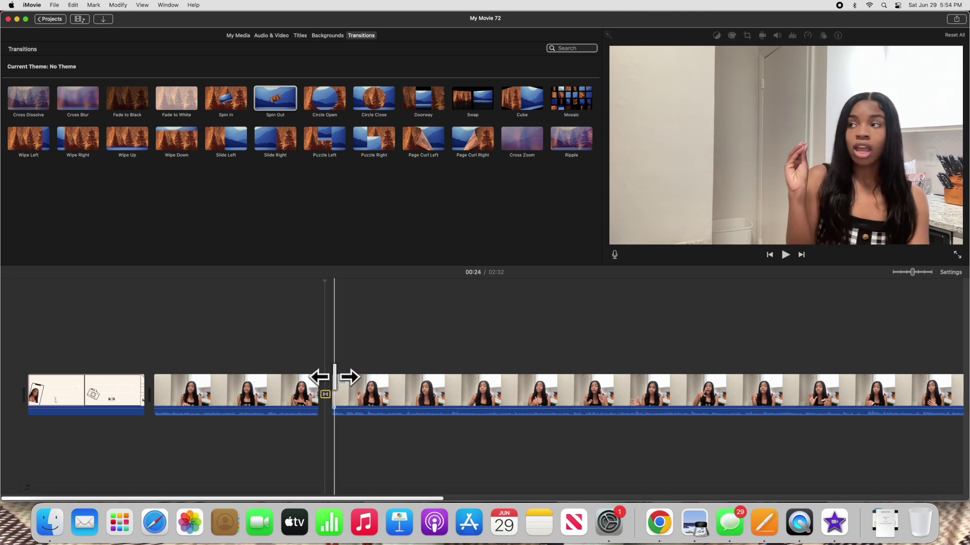
{"action": "key", "text": "Delete"}
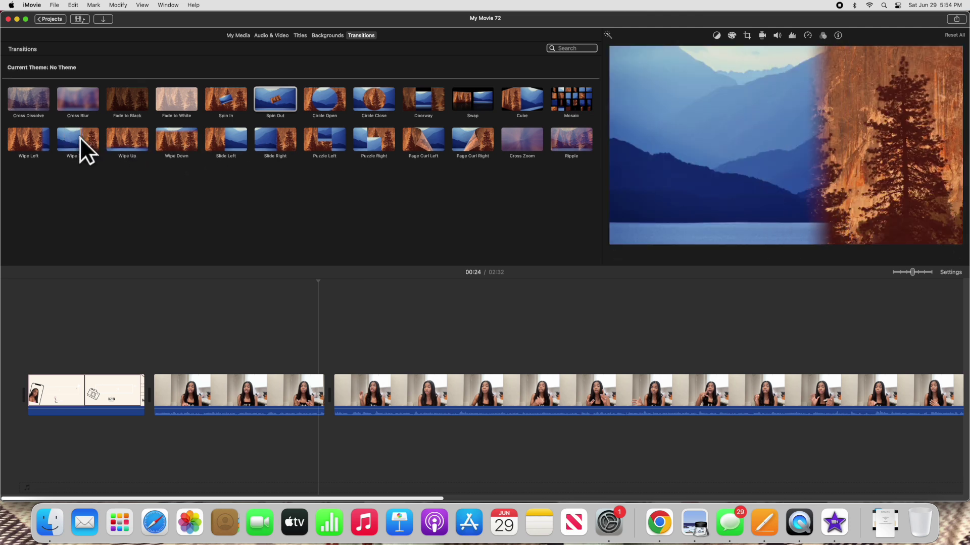
Insert a Wipe Right transition between clips 2 and 3, preview it, and extend the second clip's end
{"action": "left_click_drag", "start_coordinate": [80, 137], "coordinate": [305, 402]}
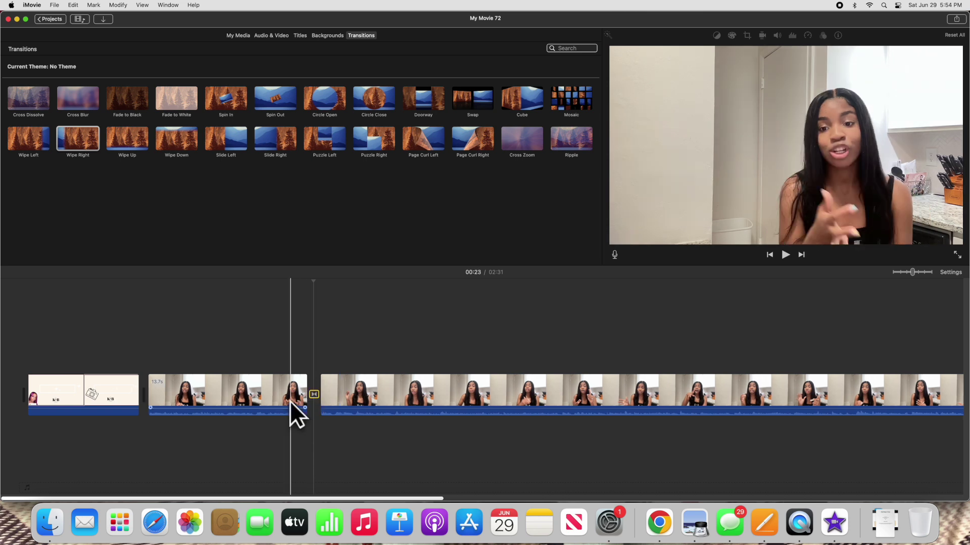
{"action": "left_click", "coordinate": [262, 399]}
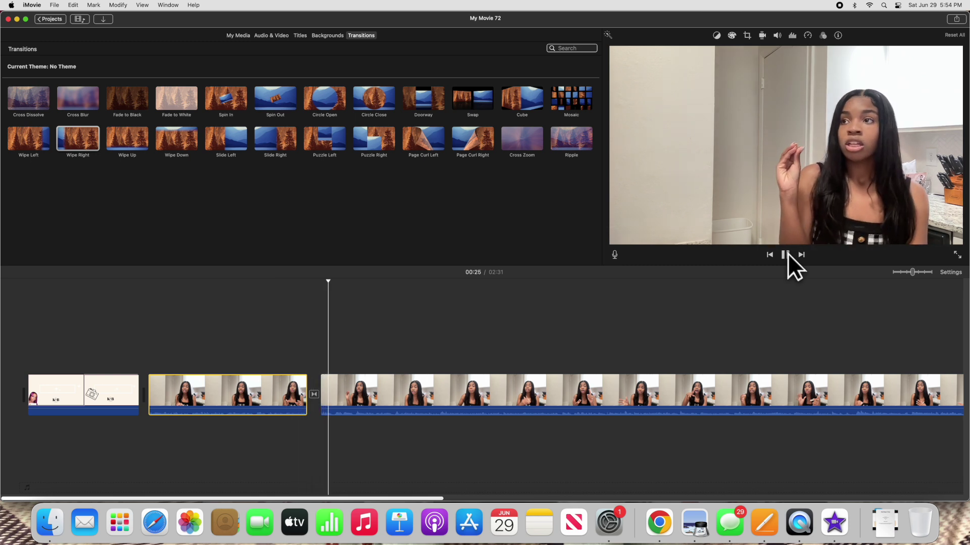
{"action": "left_click", "coordinate": [787, 257]}
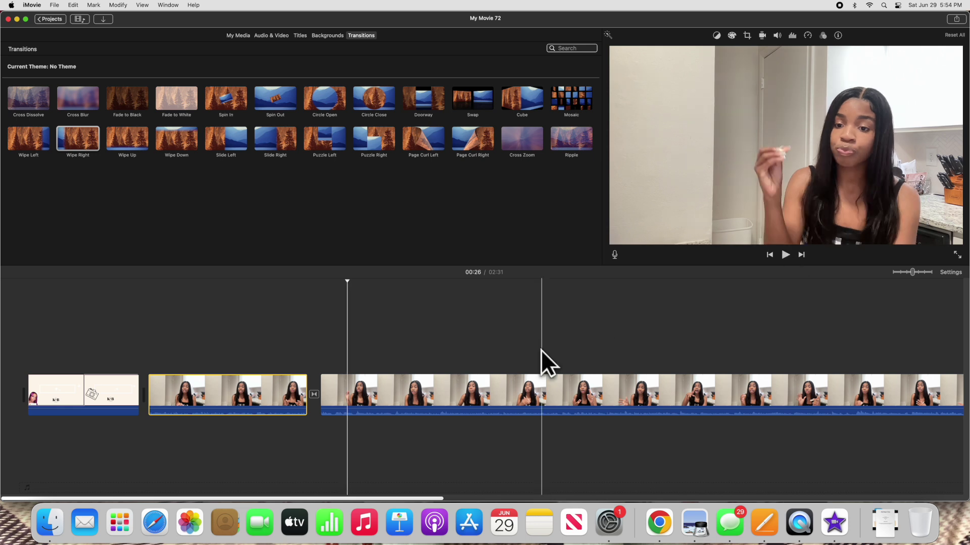
{"action": "left_click_drag", "start_coordinate": [307, 399], "coordinate": [310, 399]}
Drag the second clip's end slightly further right toward the transition, checking it in playback
{"action": "left_click", "coordinate": [297, 397]}
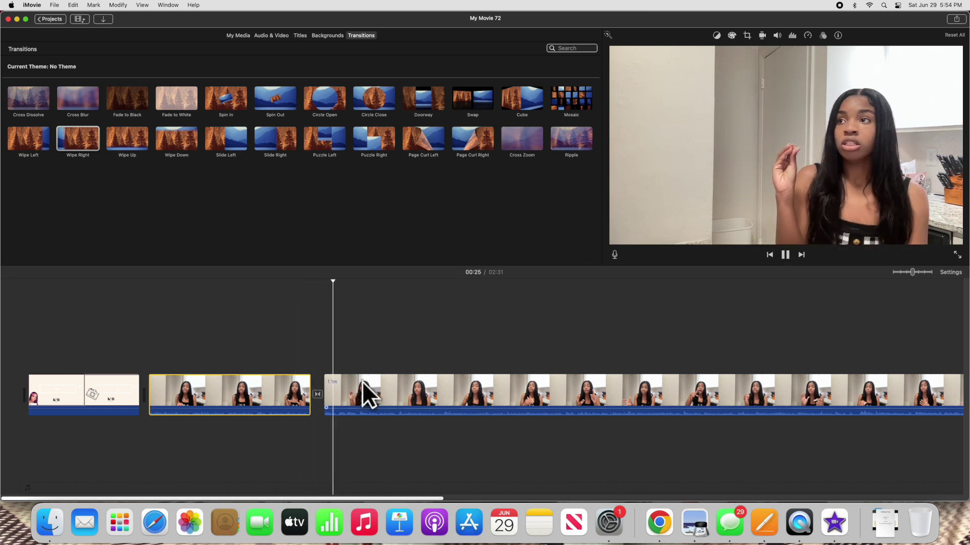
{"action": "left_click", "coordinate": [785, 255]}
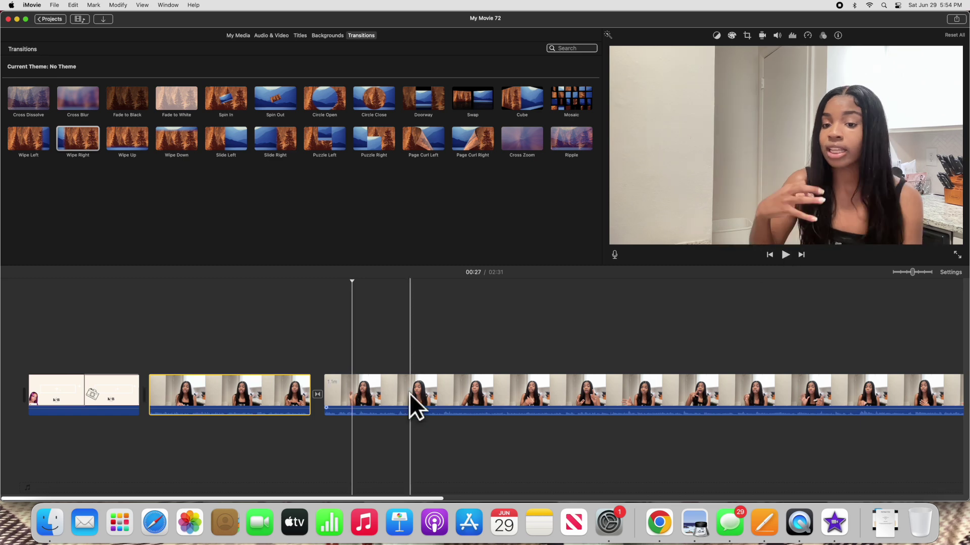
{"action": "left_click_drag", "start_coordinate": [310, 396], "coordinate": [316, 396]}
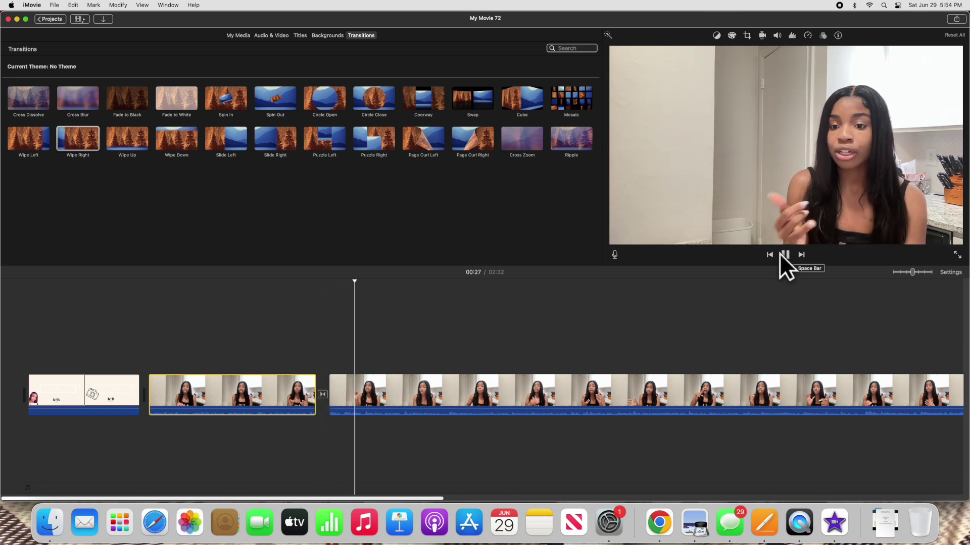
{"action": "scroll", "coordinate": [716, 383], "scroll_direction": "right", "scroll_amount": 2}
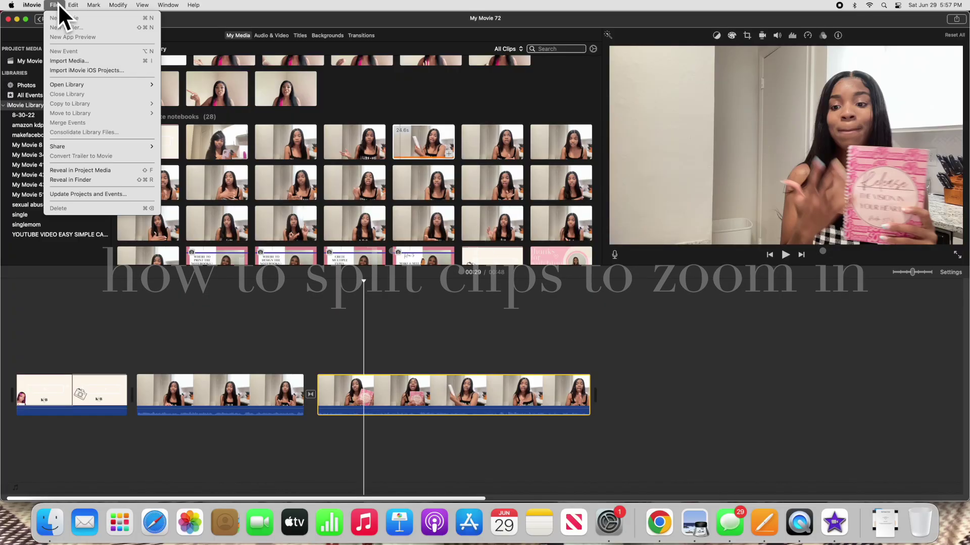
Split the last clip at the playhead and play forward to the next split point
{"action": "mouse_move", "coordinate": [92, 3]}
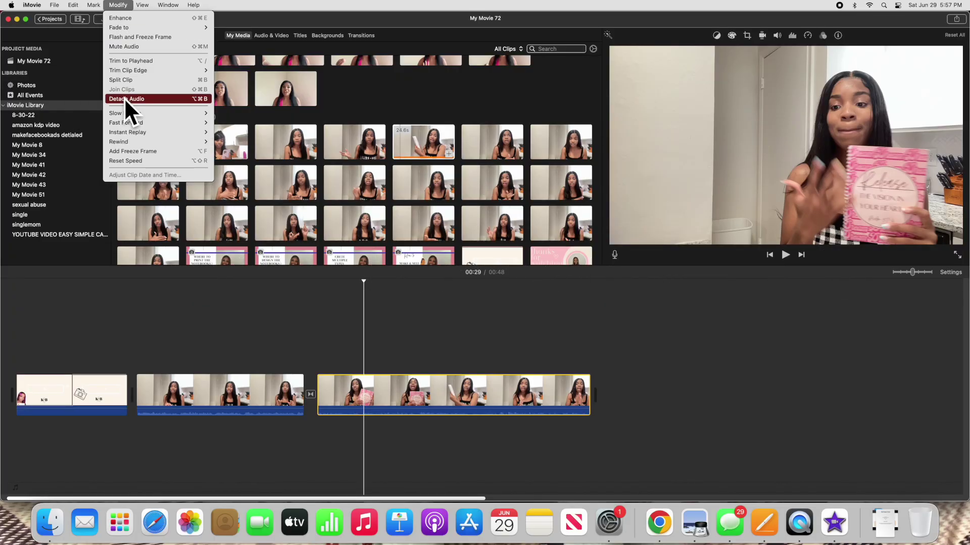
{"action": "left_click", "coordinate": [123, 79]}
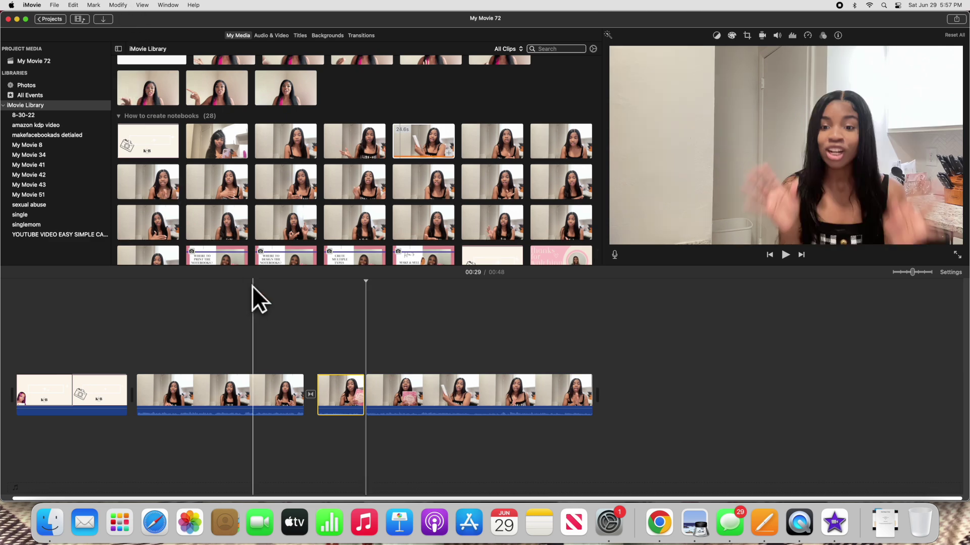
{"action": "left_click", "coordinate": [785, 255]}
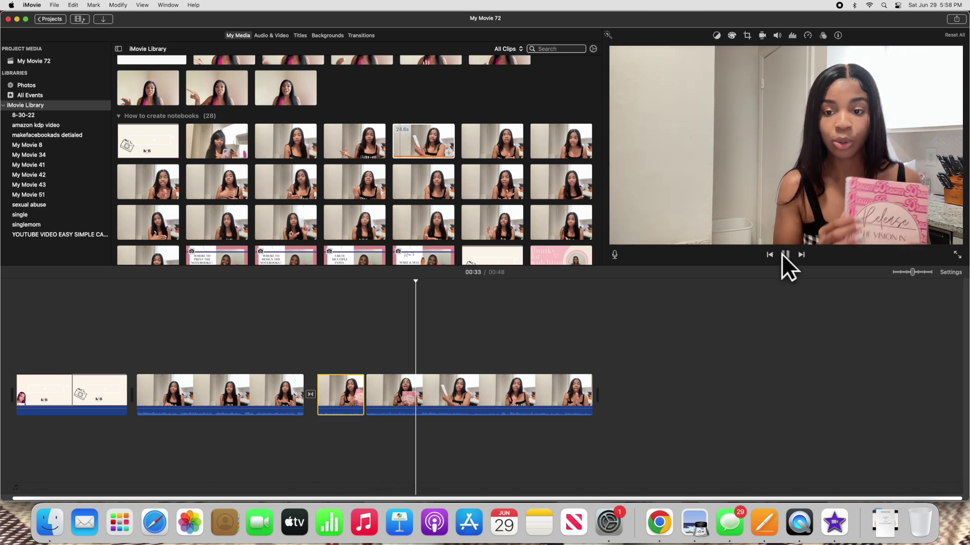
{"action": "left_click", "coordinate": [784, 254]}
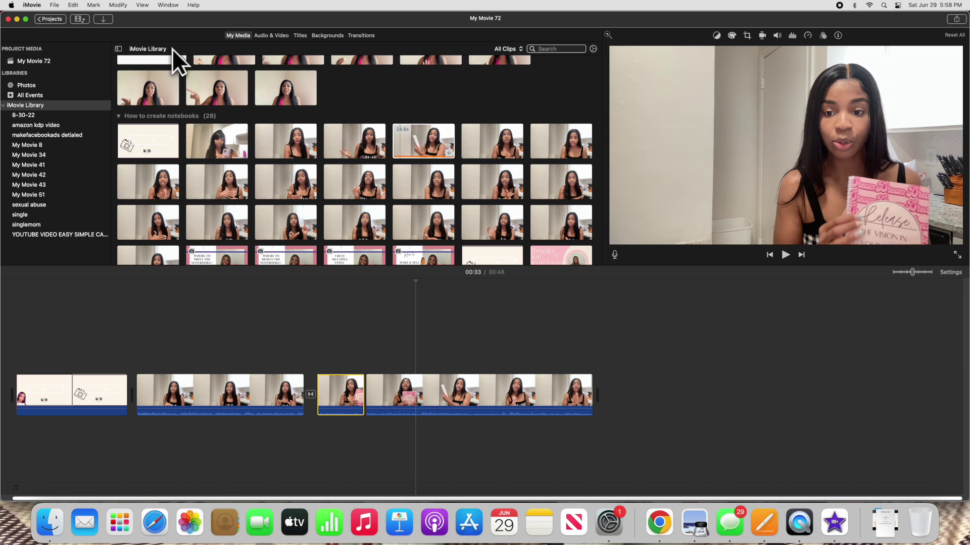
Split the clip again there and select the short middle notebook piece
{"action": "left_click", "coordinate": [119, 5]}
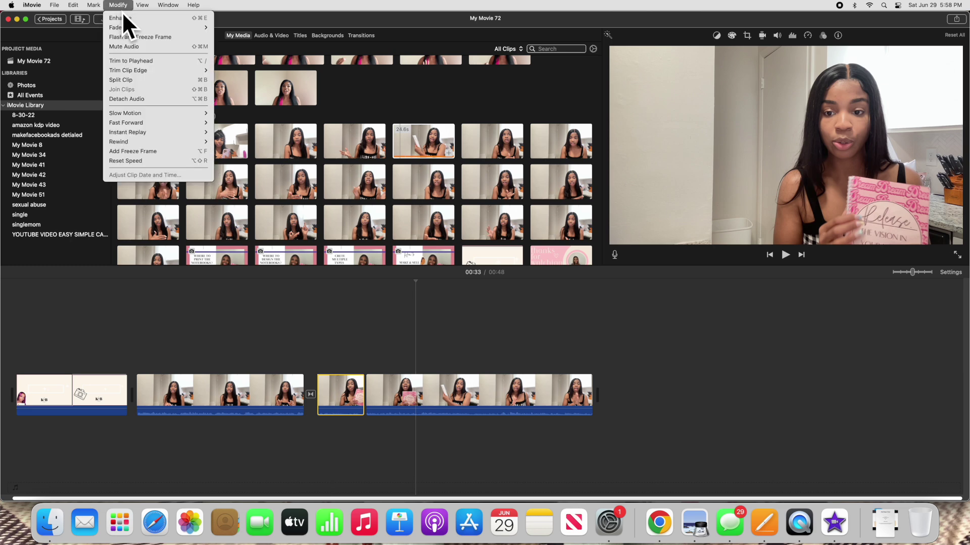
{"action": "left_click", "coordinate": [135, 79]}
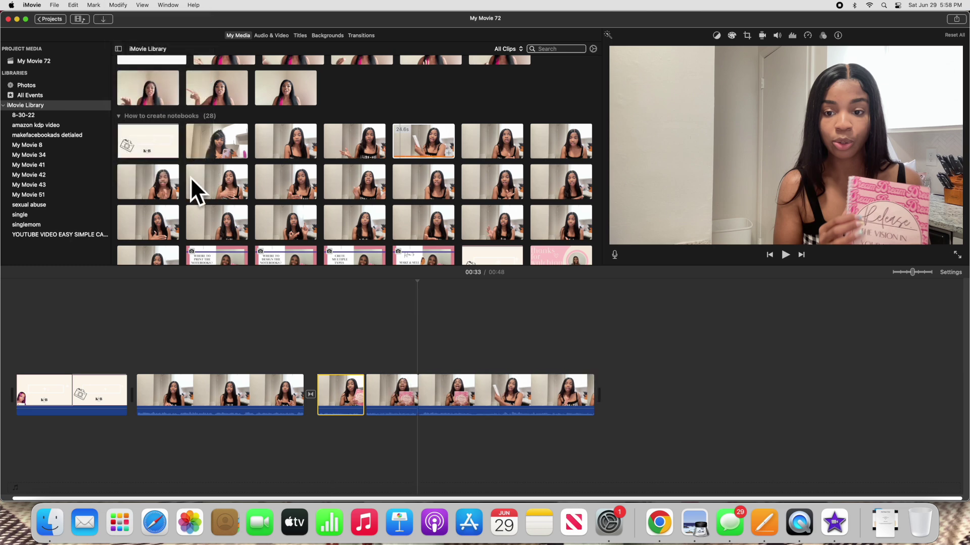
{"action": "left_click", "coordinate": [378, 390]}
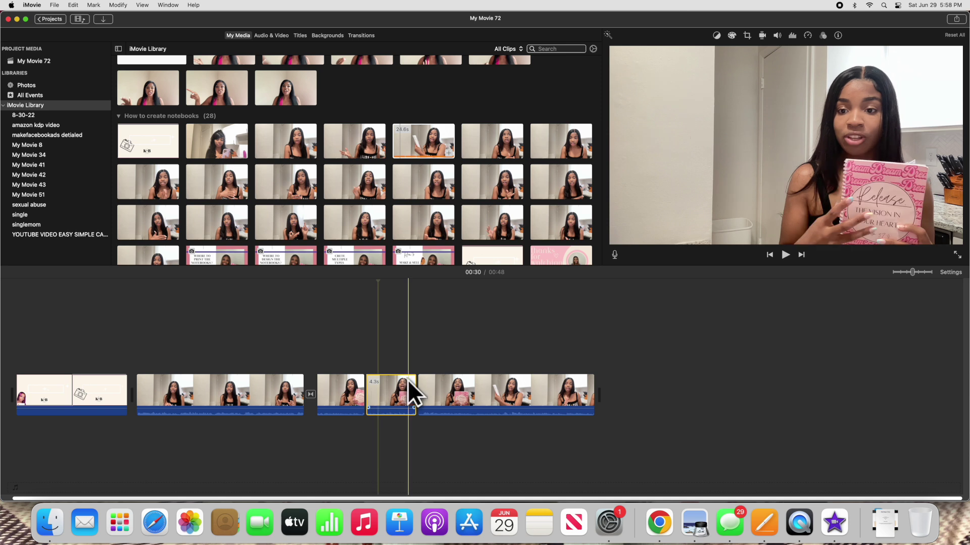
{"action": "left_click", "coordinate": [746, 35]}
Crop the middle piece to fill, tighten the frame around the speaker and notebook, then replay
{"action": "left_click", "coordinate": [697, 50]}
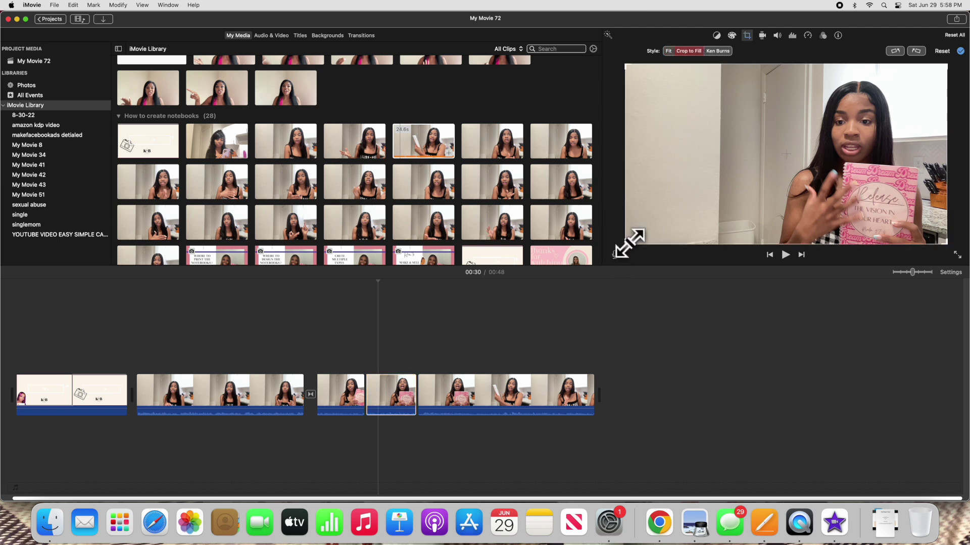
{"action": "left_click_drag", "start_coordinate": [626, 244], "coordinate": [664, 236]}
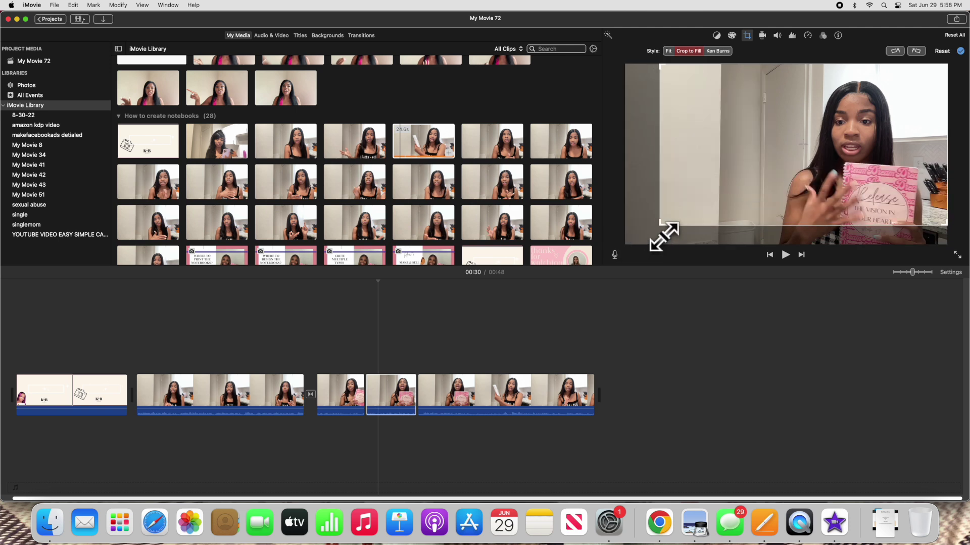
{"action": "left_click_drag", "start_coordinate": [829, 153], "coordinate": [844, 175]}
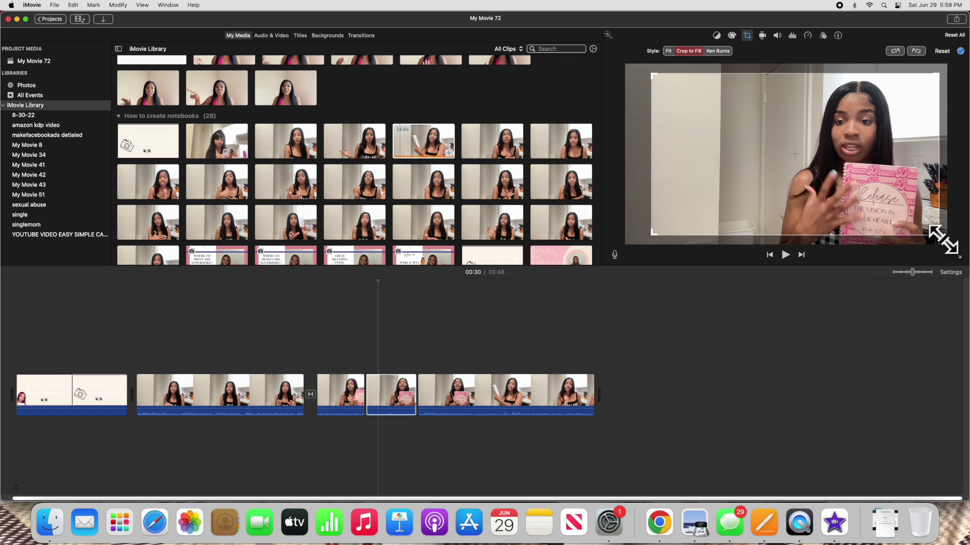
{"action": "mouse_move", "coordinate": [939, 238]}
{"action": "left_mouse_down"}
{"action": "mouse_move", "coordinate": [929, 242]}
{"action": "mouse_move", "coordinate": [925, 225]}
{"action": "mouse_move", "coordinate": [943, 232]}
{"action": "left_mouse_up"}
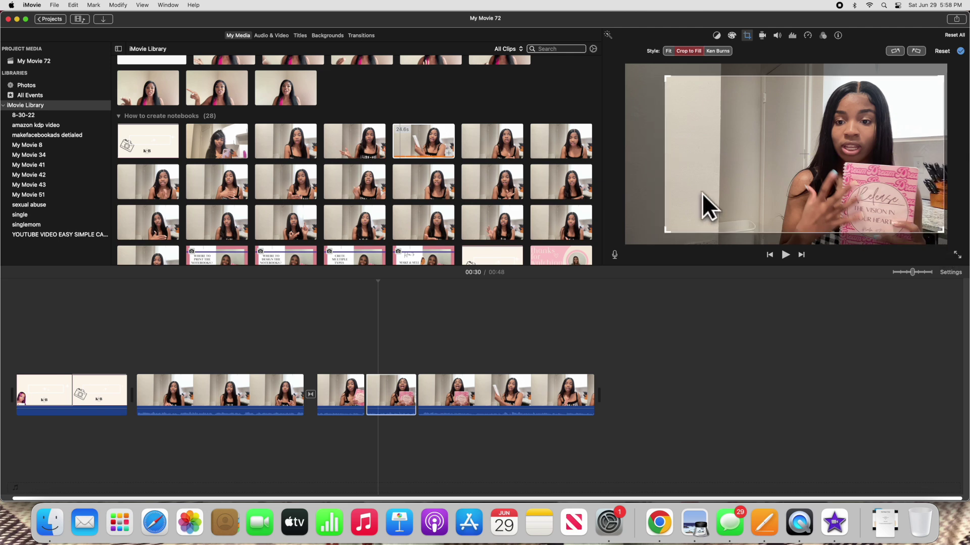
{"action": "left_click_drag", "start_coordinate": [664, 80], "coordinate": [691, 77]}
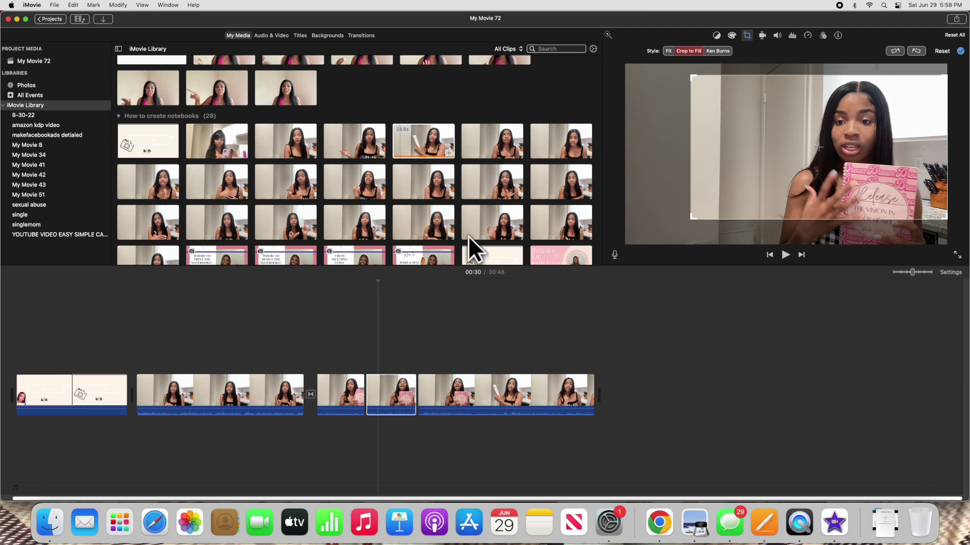
{"action": "left_click", "coordinate": [247, 395]}
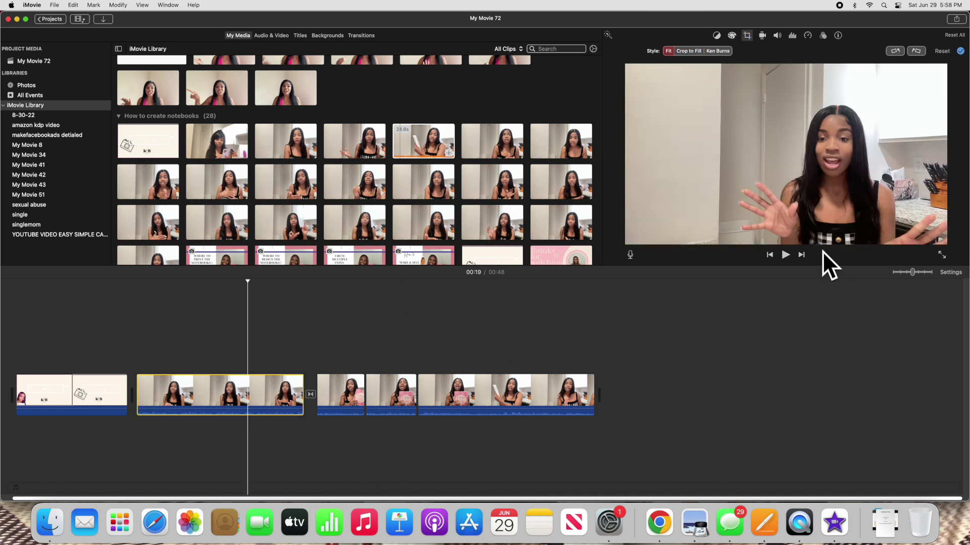
{"action": "left_click", "coordinate": [787, 255]}
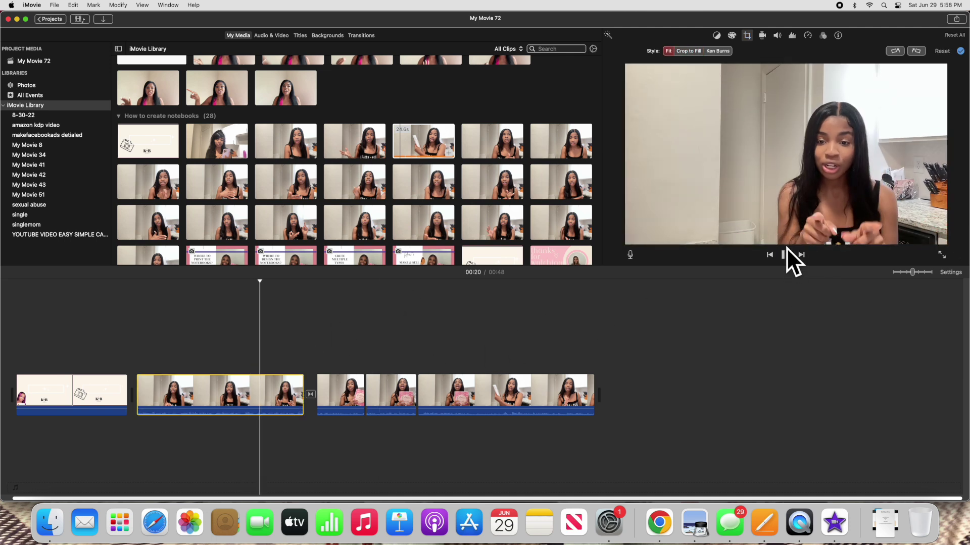